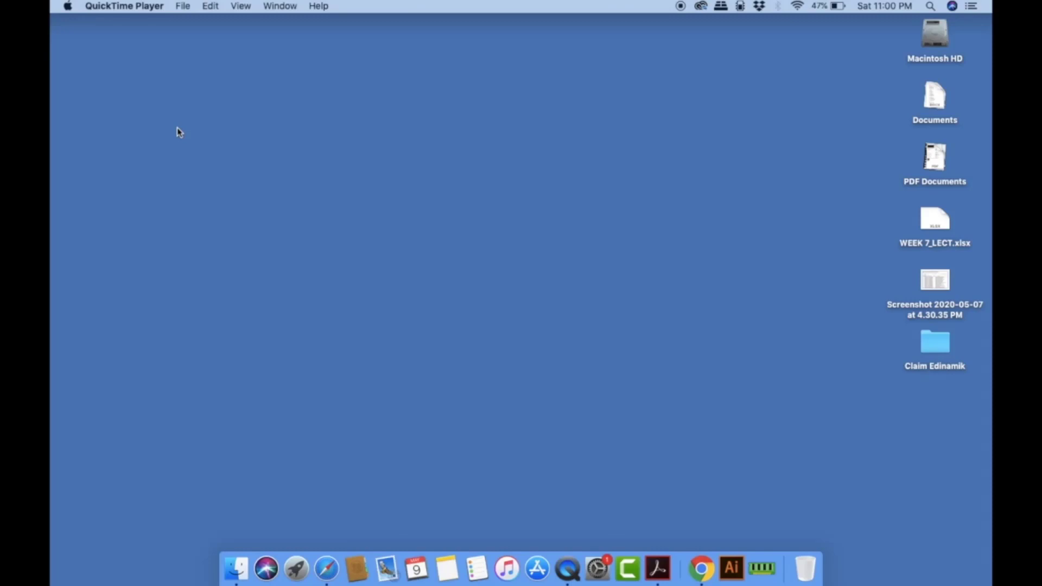
- Launch Google Chrome from the Dock
{"action": "left_click", "coordinate": [701, 568]}
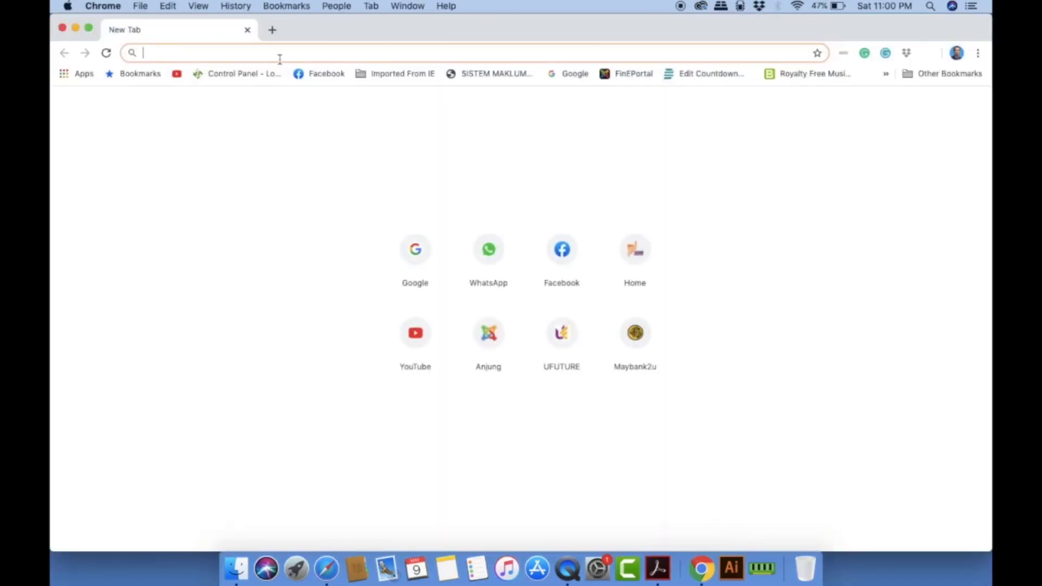
- Go to joomla.org and open Download & Extend > Get a free site
{"action": "type", "text": "joom"}
{"action": "key", "text": "Return"}
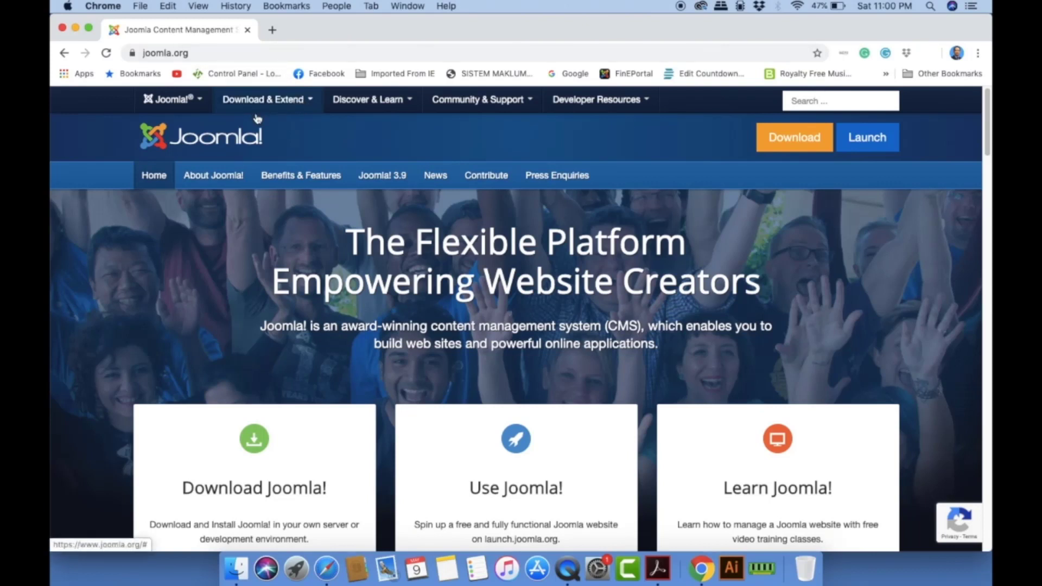
{"action": "left_click", "coordinate": [298, 106]}
{"action": "left_click", "coordinate": [281, 185]}
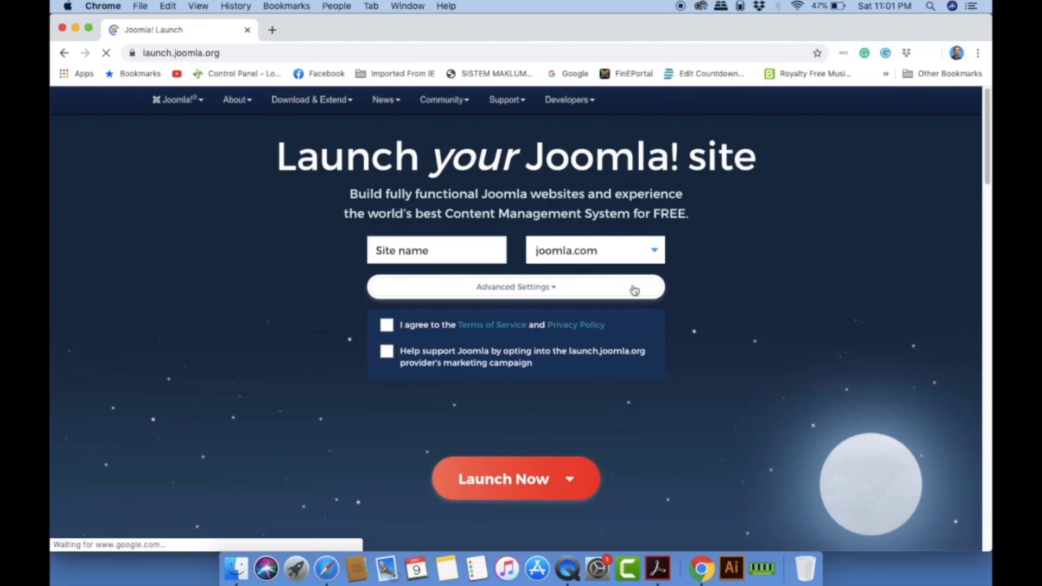
- Enter the new site's name, accept the terms, pass the robot check, and reveal registration options
{"action": "left_click", "coordinate": [398, 250]}
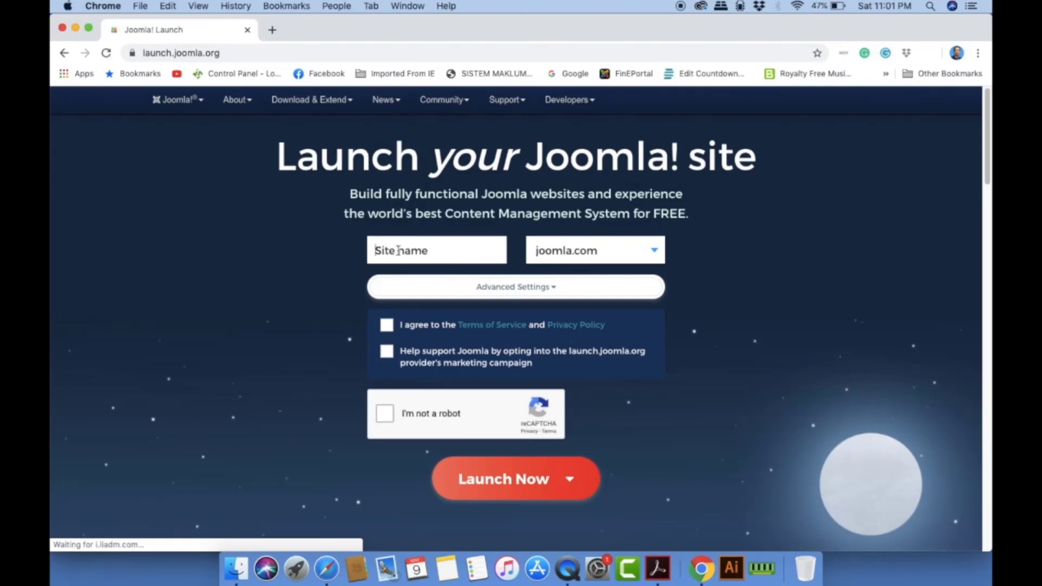
{"action": "type", "text": "isma"}
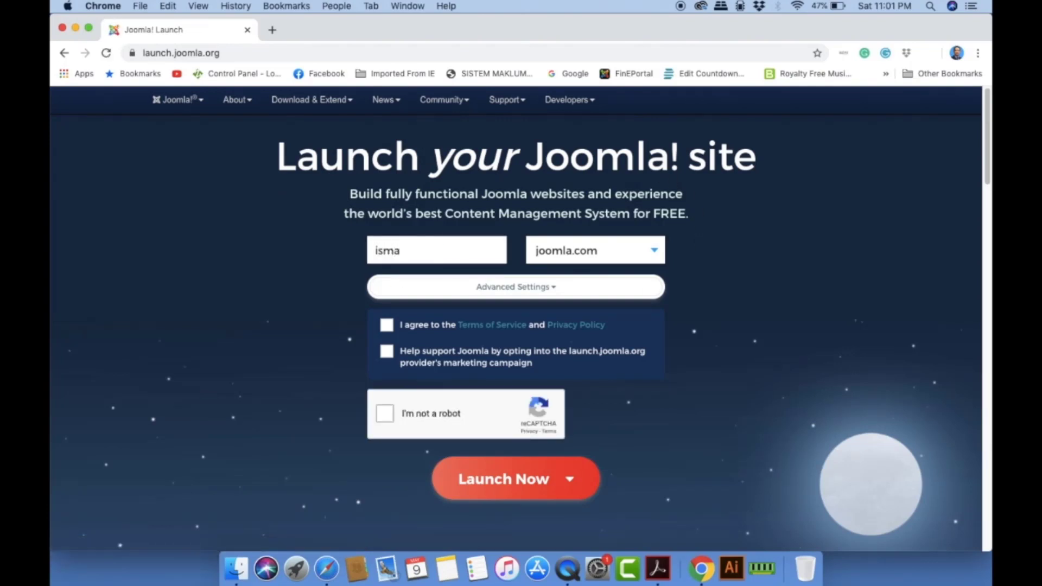
{"action": "type", "text": "uitmj"}
{"action": "left_click", "coordinate": [387, 325]}
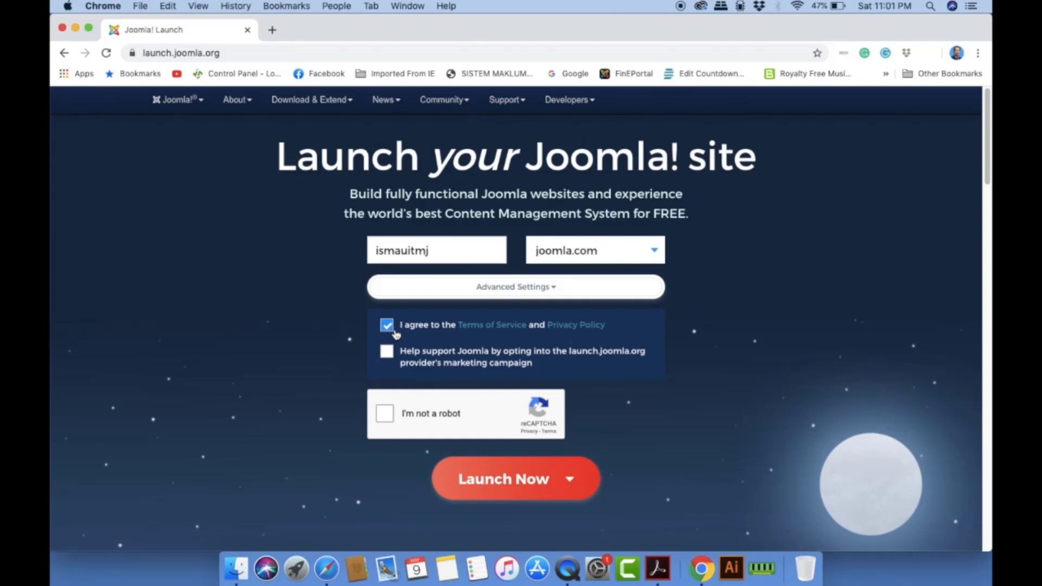
{"action": "scroll", "coordinate": [653, 392], "scroll_direction": "down", "scroll_amount": 2}
{"action": "left_click", "coordinate": [383, 368]}
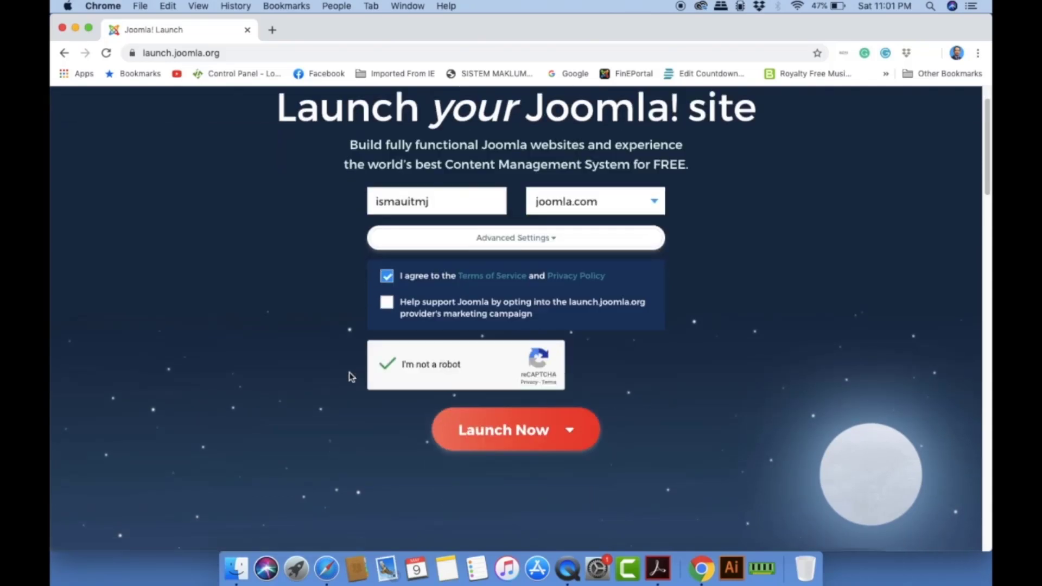
{"action": "scroll", "coordinate": [347, 375], "scroll_direction": "down", "scroll_amount": 1}
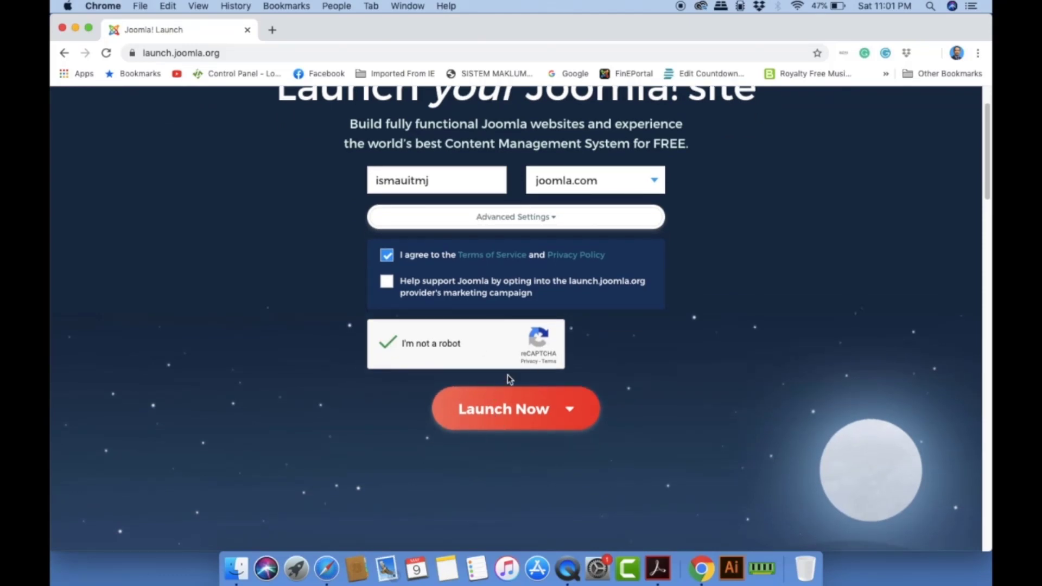
{"action": "scroll", "coordinate": [636, 419], "scroll_direction": "down", "scroll_amount": 10}
{"action": "scroll", "coordinate": [635, 419], "scroll_direction": "up", "scroll_amount": 3}
{"action": "left_click", "coordinate": [569, 225]}
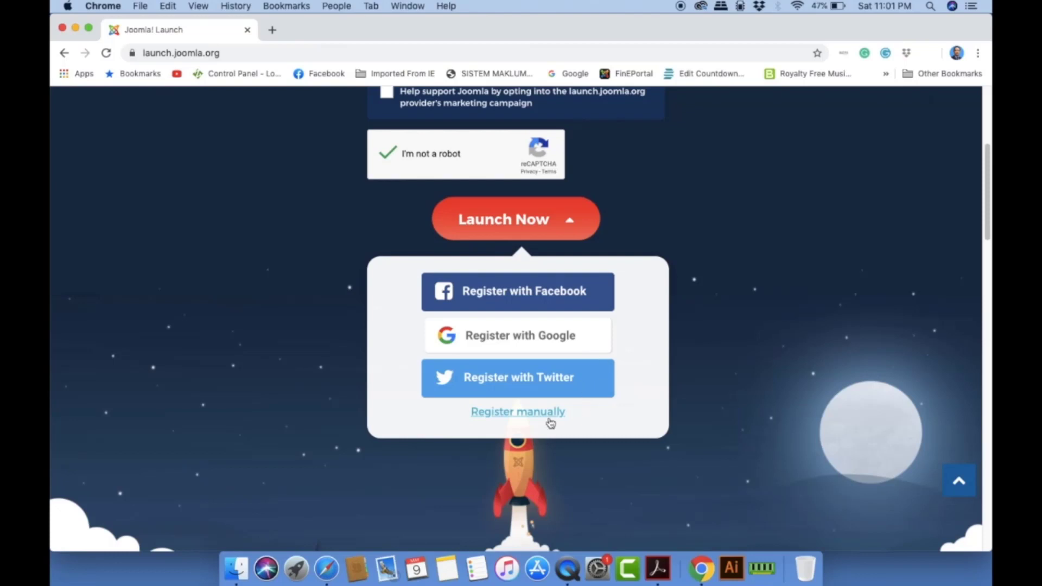
- Register with a Google account, decline the premium offer, and go to the Cloud Control Panel
{"action": "left_click", "coordinate": [587, 346]}
{"action": "left_click_drag", "start_coordinate": [193, 25], "coordinate": [400, 65]}
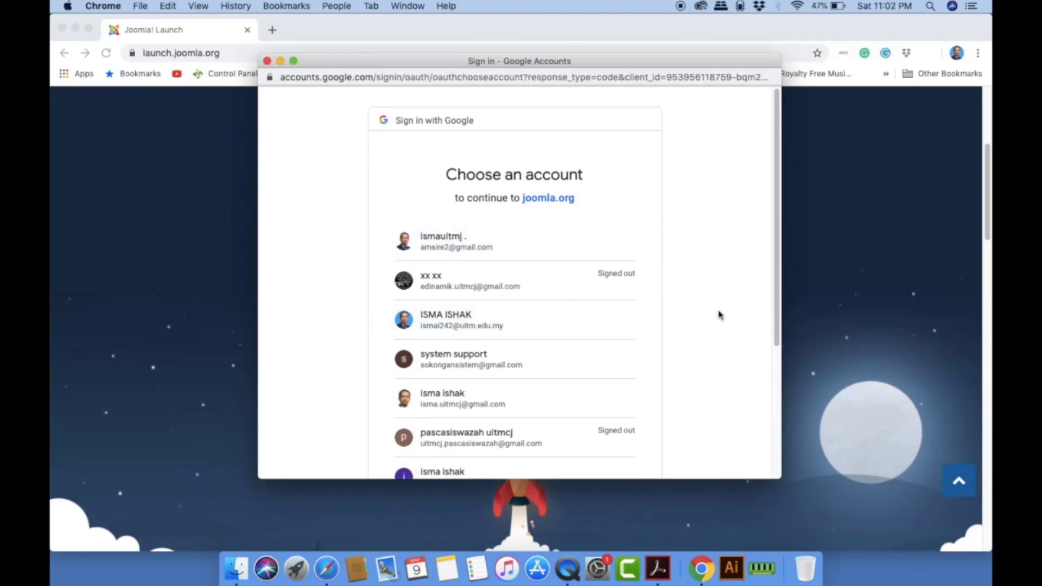
{"action": "scroll", "coordinate": [461, 345], "scroll_direction": "down", "scroll_amount": 2}
{"action": "left_click", "coordinate": [478, 260]}
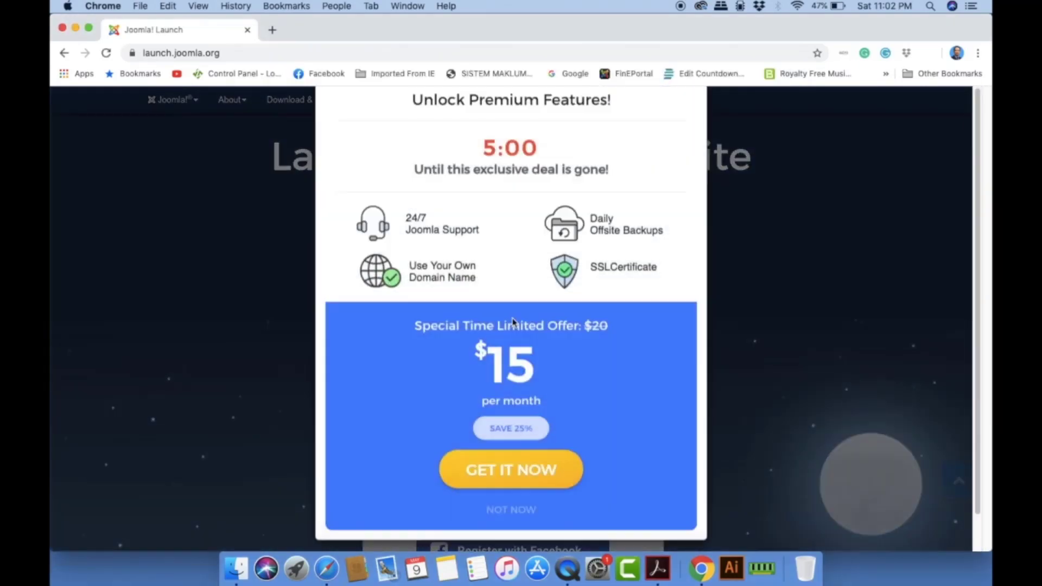
{"action": "scroll", "coordinate": [488, 250], "scroll_direction": "down", "scroll_amount": 1}
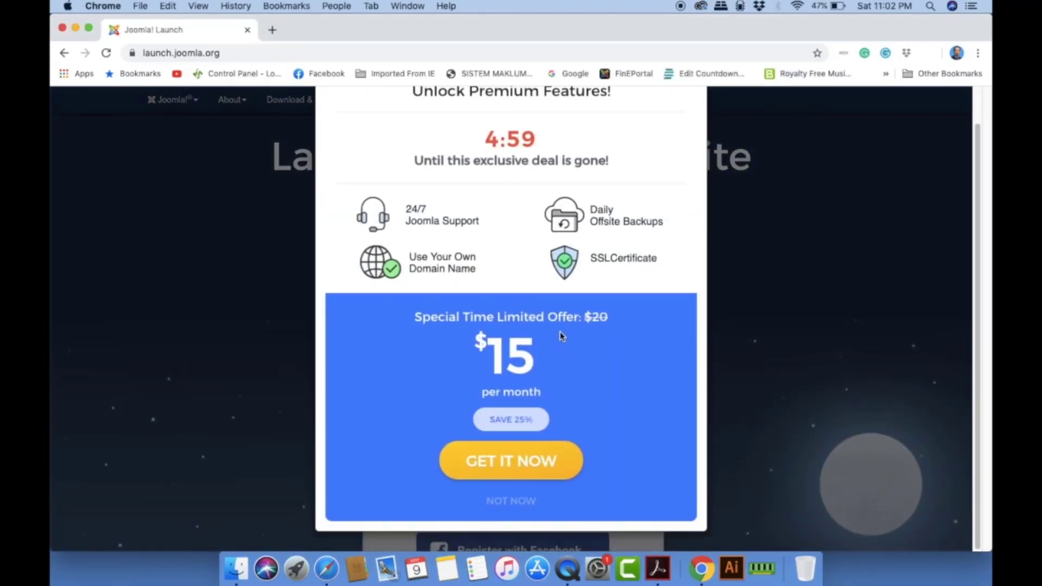
{"action": "left_click", "coordinate": [521, 501]}
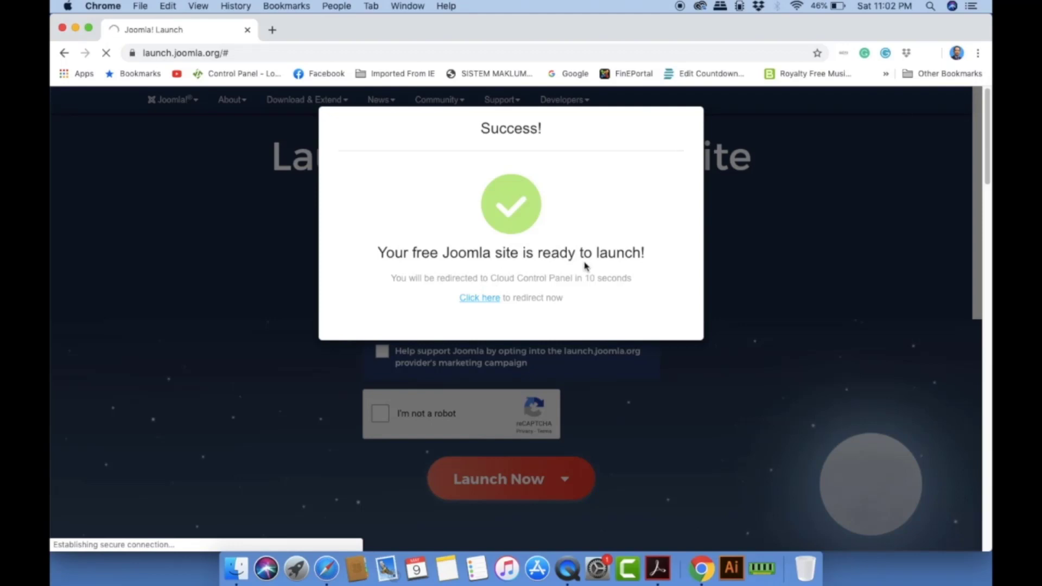
{"action": "left_click", "coordinate": [486, 302]}
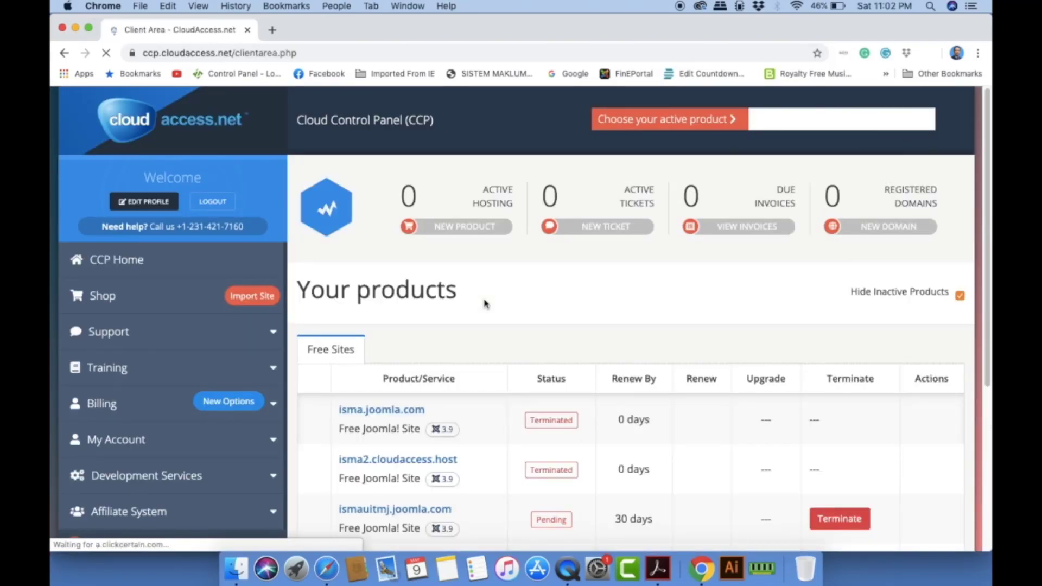
- Confirm the site is Active with 30 days to renew, then open its domain in a new tab
{"action": "scroll", "coordinate": [488, 391], "scroll_direction": "down", "scroll_amount": 3}
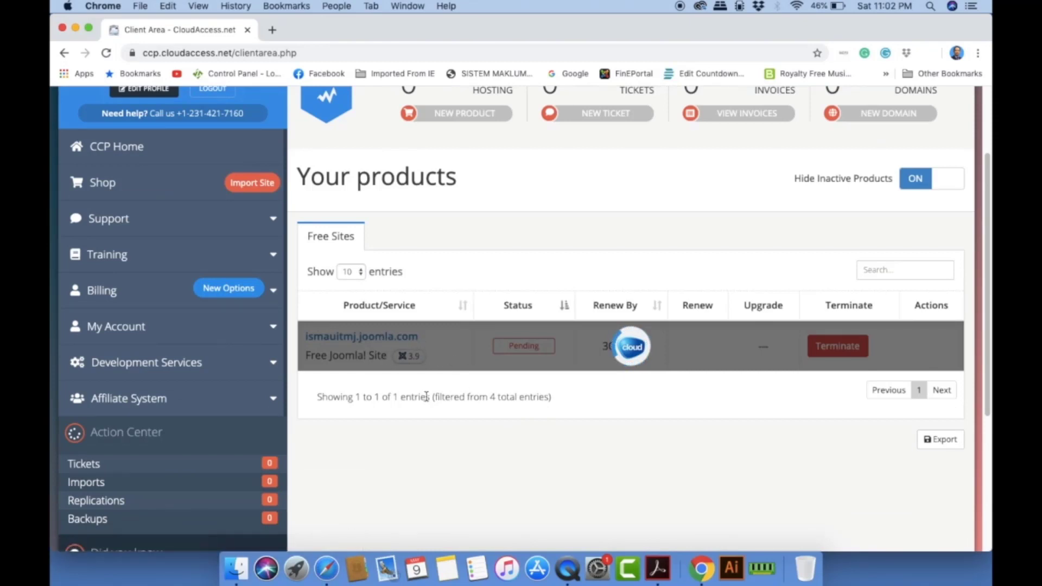
{"action": "scroll", "coordinate": [429, 380], "scroll_direction": "up", "scroll_amount": 3}
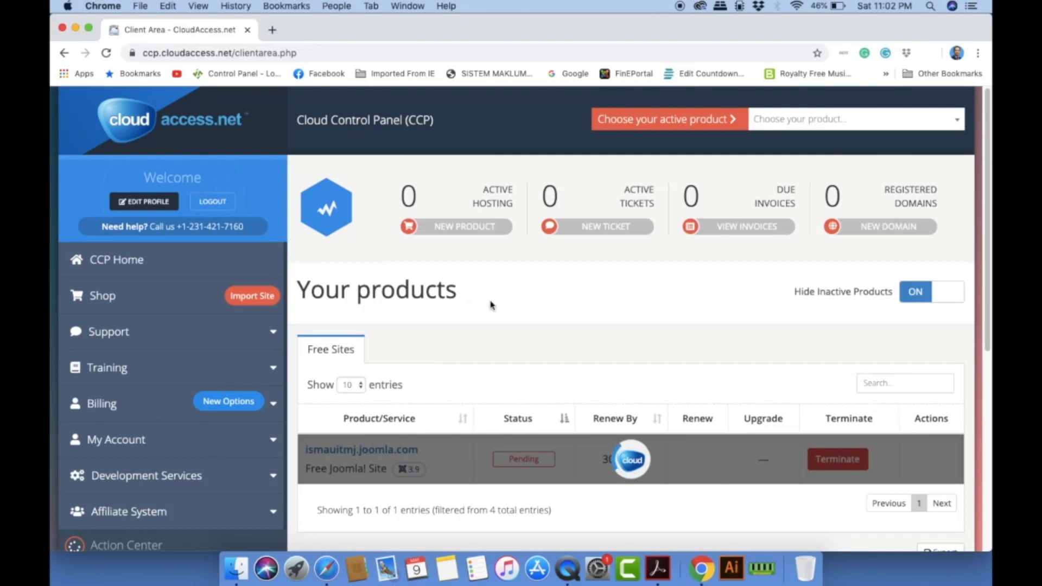
{"action": "scroll", "coordinate": [492, 305], "scroll_direction": "down", "scroll_amount": 1}
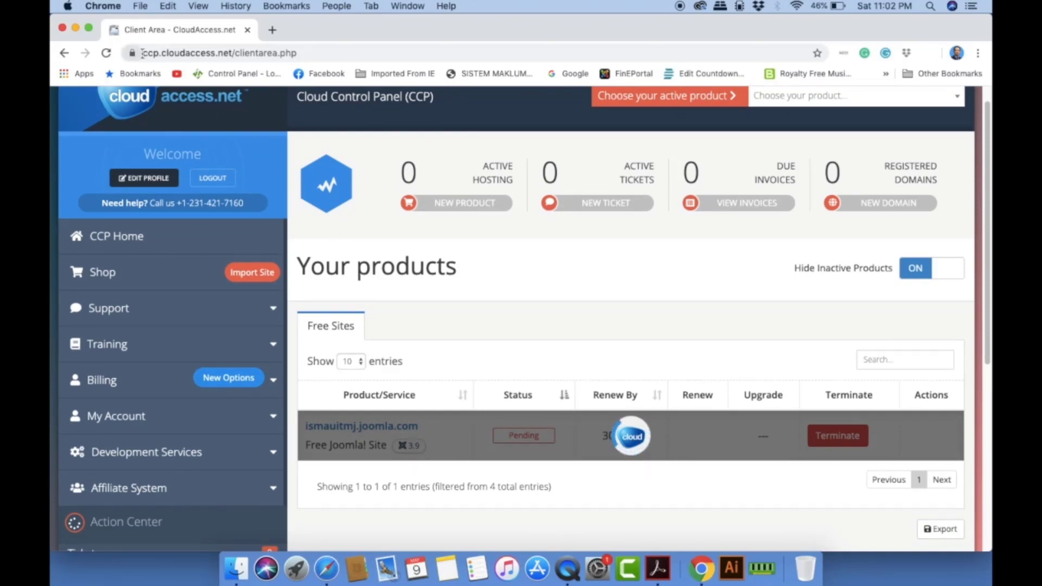
{"action": "left_click_drag", "start_coordinate": [143, 53], "coordinate": [298, 54]}
{"action": "left_click", "coordinate": [454, 97]}
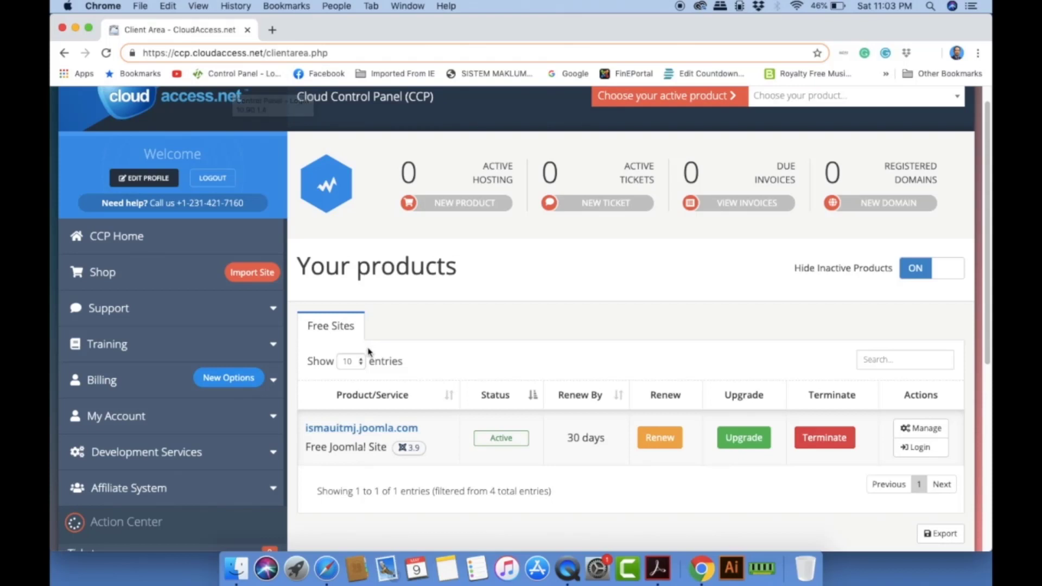
{"action": "scroll", "coordinate": [369, 352], "scroll_direction": "down", "scroll_amount": 3}
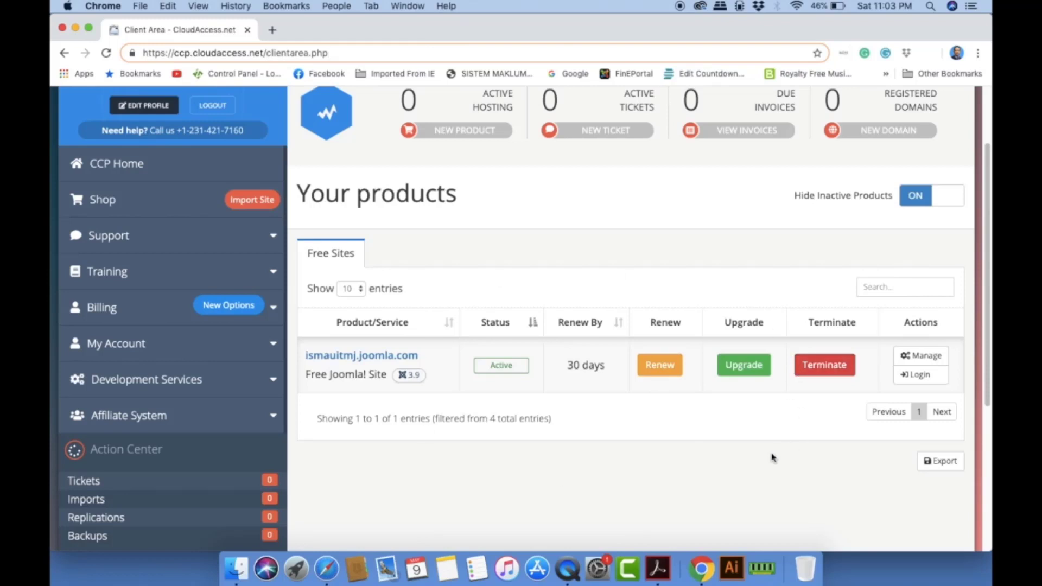
{"action": "left_click", "coordinate": [583, 365]}
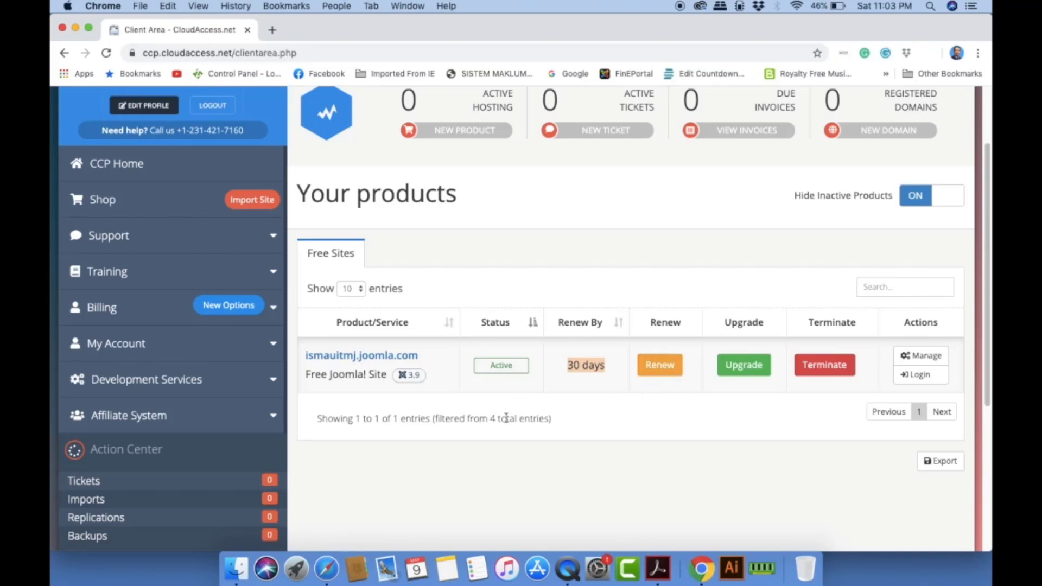
{"action": "left_click", "coordinate": [362, 358]}
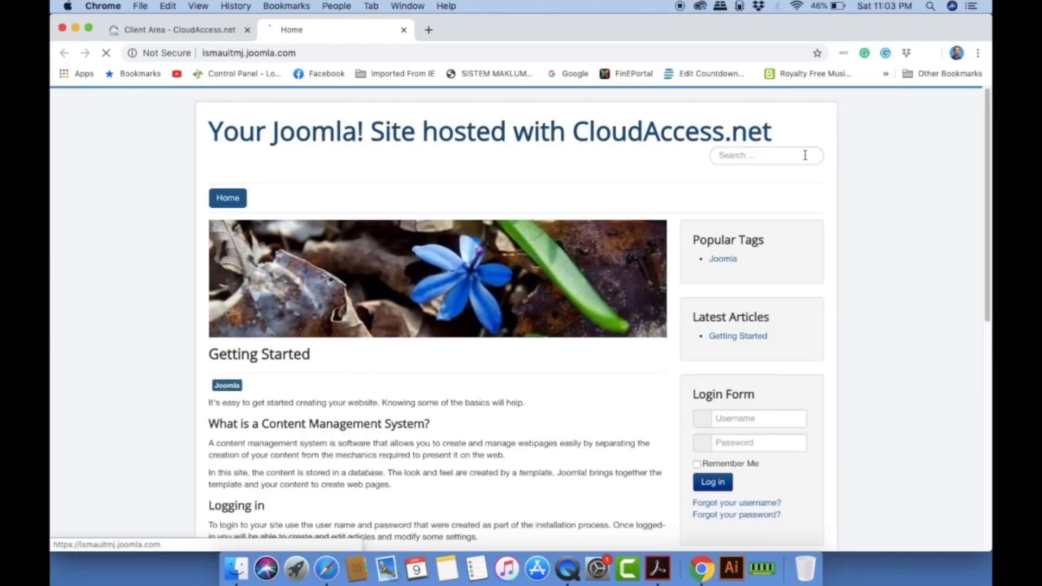
- Scroll the site's front page, then use Login in the Client Area to open the administrator
{"action": "scroll", "coordinate": [511, 439], "scroll_direction": "down", "scroll_amount": 8}
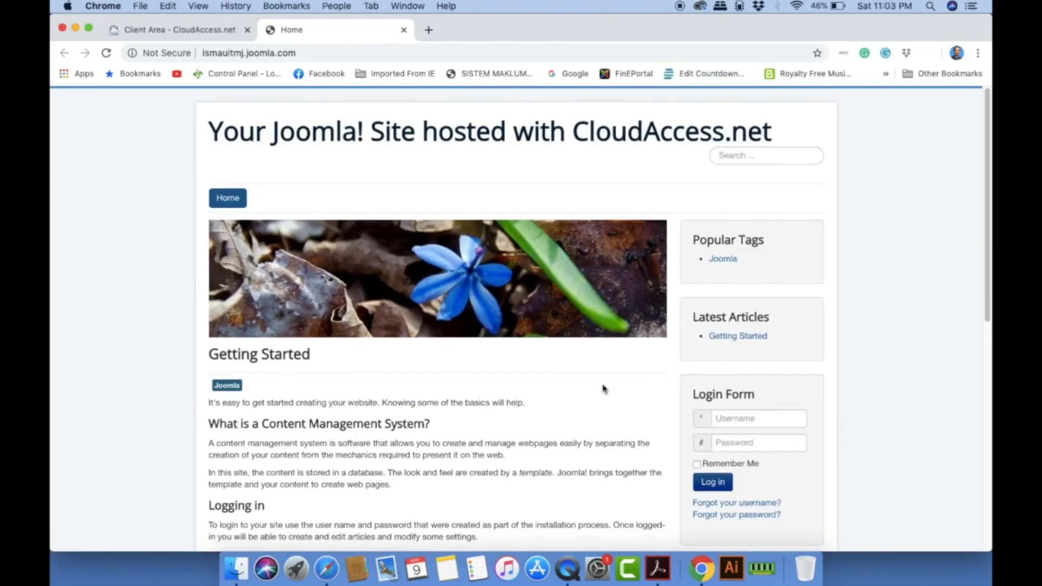
{"action": "scroll", "coordinate": [586, 395], "scroll_direction": "down", "scroll_amount": 8}
{"action": "left_click", "coordinate": [183, 34]}
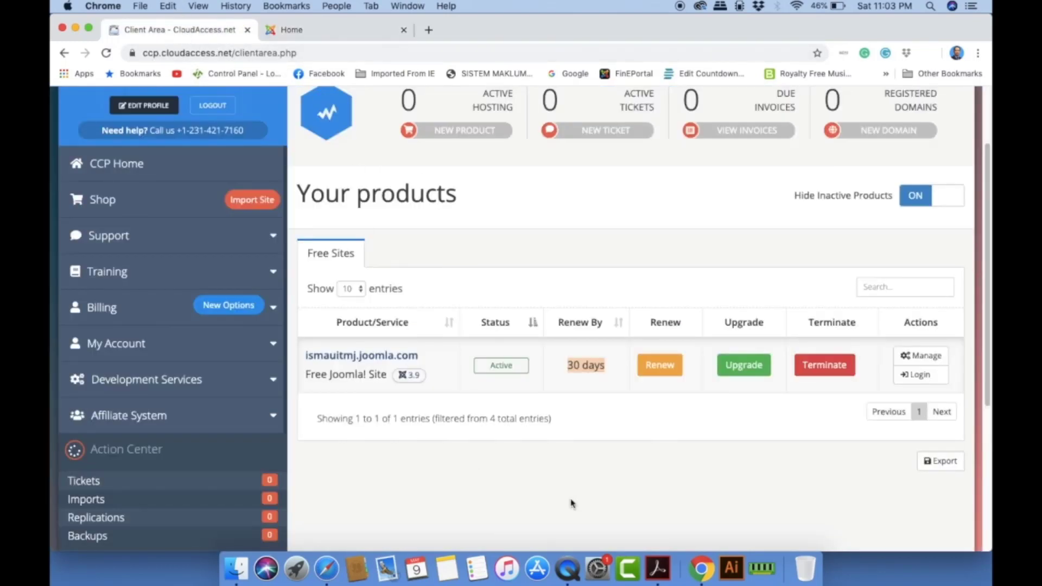
{"action": "left_click", "coordinate": [917, 375]}
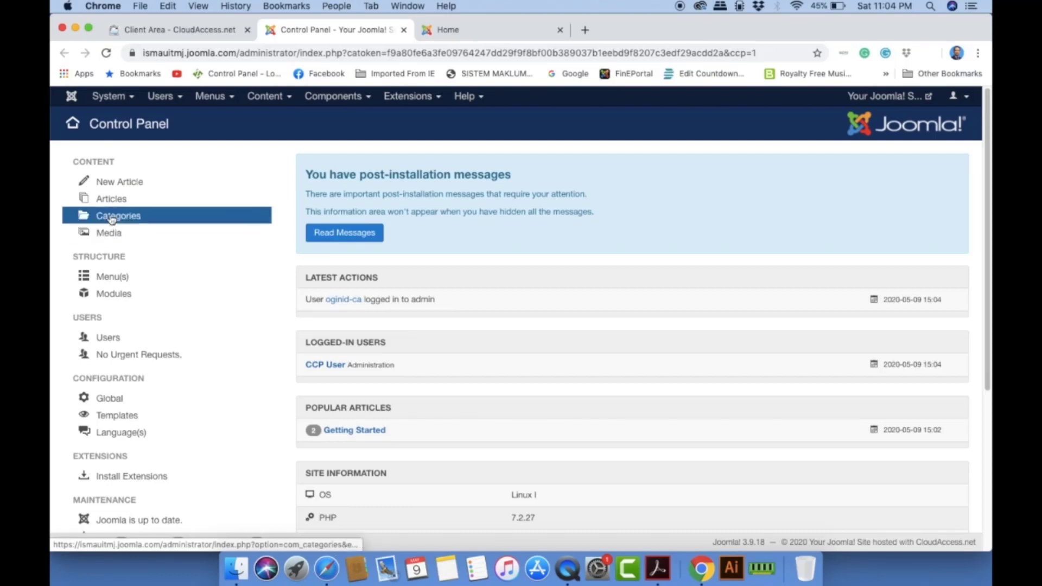
- Scroll the public front page and highlight the Getting Started article title
{"action": "left_click", "coordinate": [545, 31]}
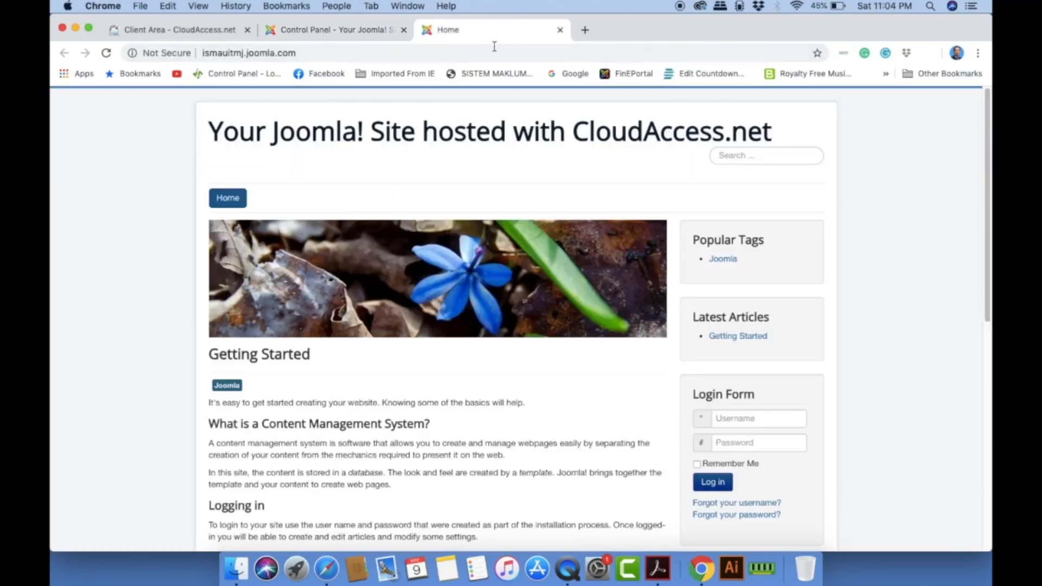
{"action": "scroll", "coordinate": [328, 350], "scroll_direction": "down", "scroll_amount": 4}
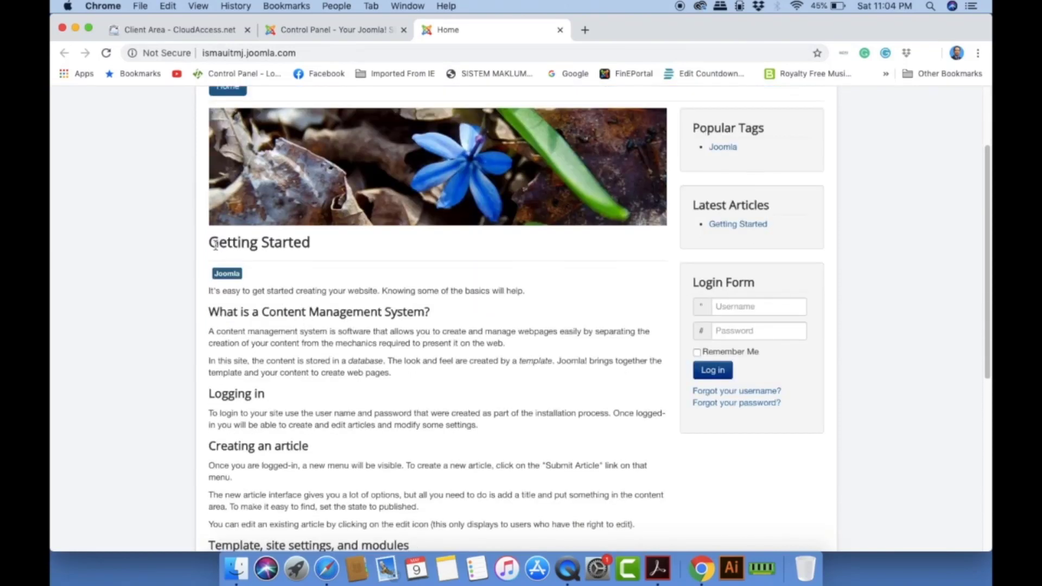
{"action": "scroll", "coordinate": [245, 216], "scroll_direction": "down", "scroll_amount": 2}
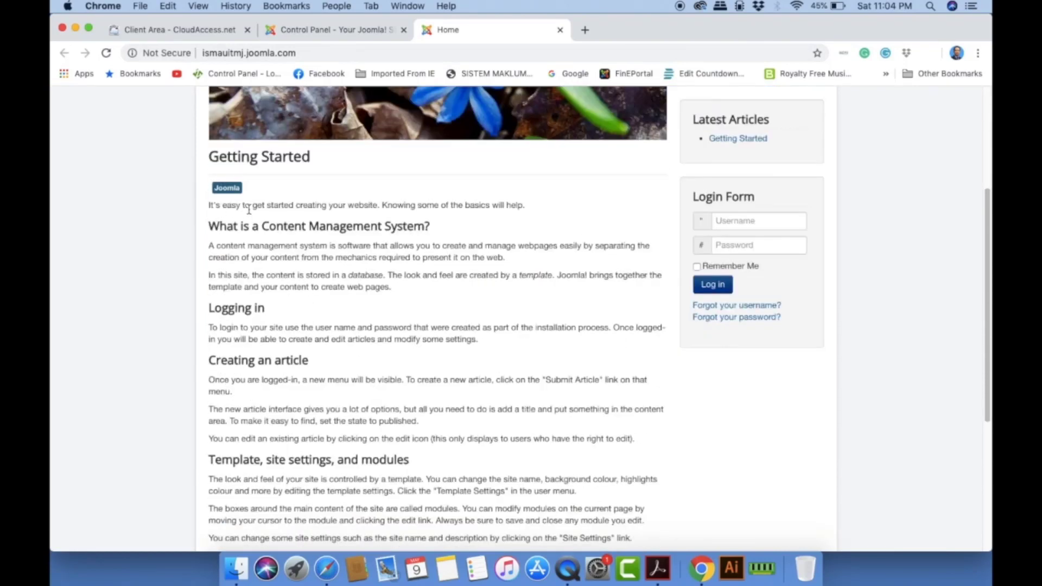
{"action": "scroll", "coordinate": [360, 364], "scroll_direction": "down", "scroll_amount": 3}
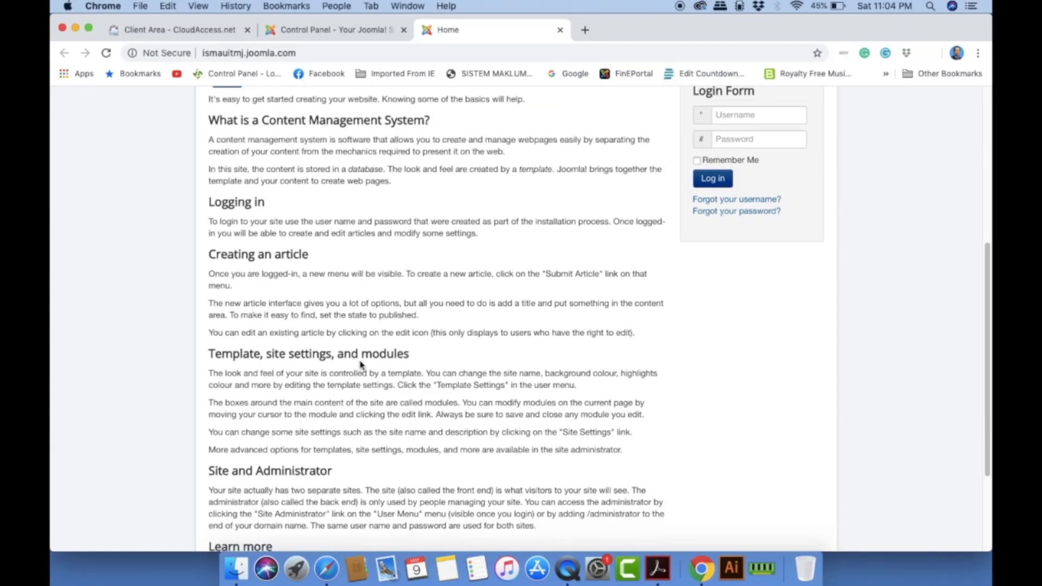
{"action": "scroll", "coordinate": [360, 363], "scroll_direction": "up", "scroll_amount": 8}
{"action": "left_click", "coordinate": [212, 353]}
{"action": "left_click_drag", "start_coordinate": [212, 353], "coordinate": [313, 354]}
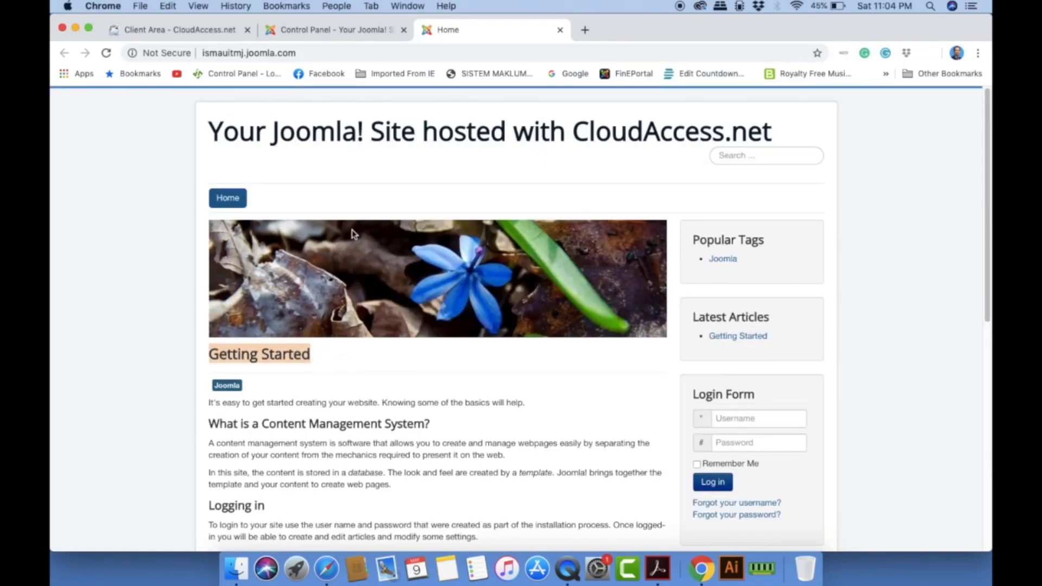
- Switch between the front page and Control Panel tabs, ending on the Control Panel
{"action": "left_click", "coordinate": [325, 32]}
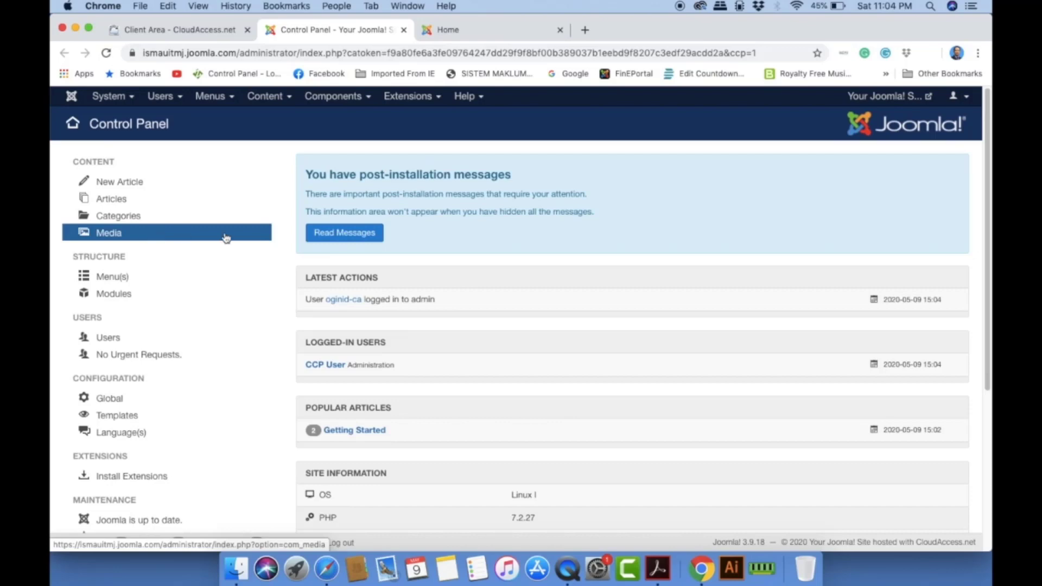
{"action": "left_click", "coordinate": [477, 30]}
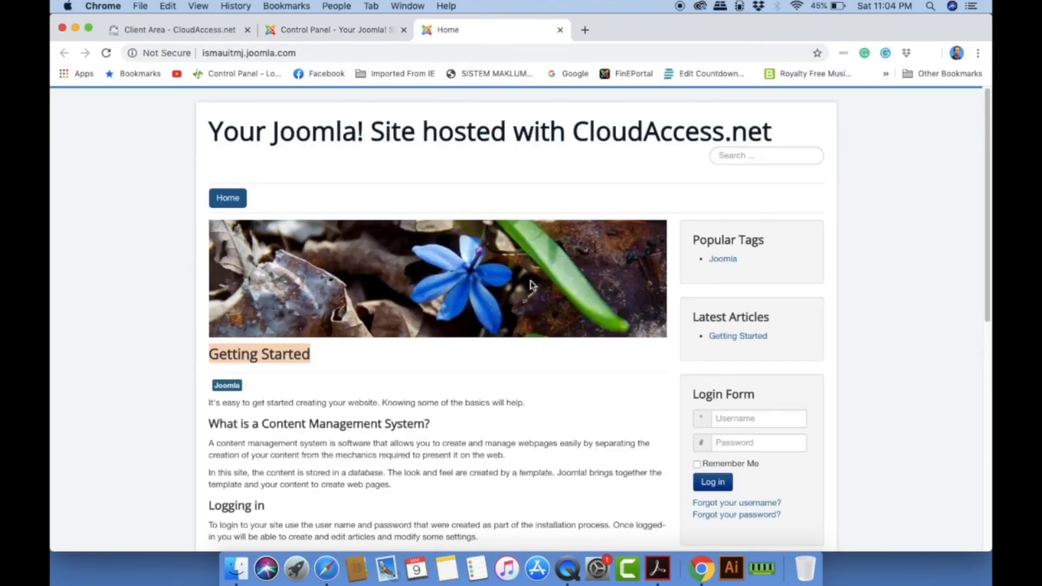
{"action": "scroll", "coordinate": [530, 282], "scroll_direction": "down", "scroll_amount": 2}
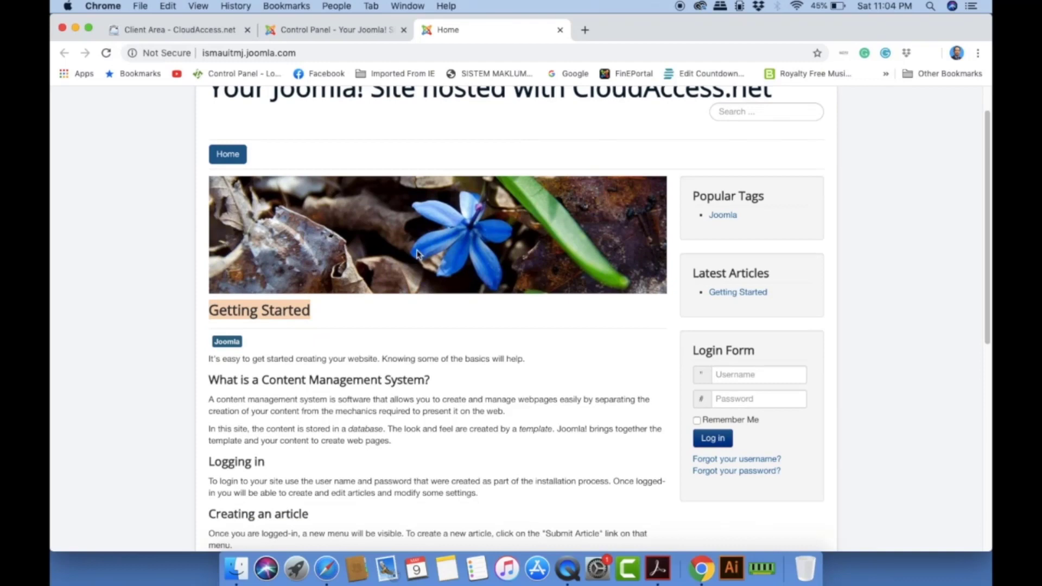
{"action": "scroll", "coordinate": [415, 234], "scroll_direction": "up", "scroll_amount": 2}
{"action": "left_click", "coordinate": [329, 33]}
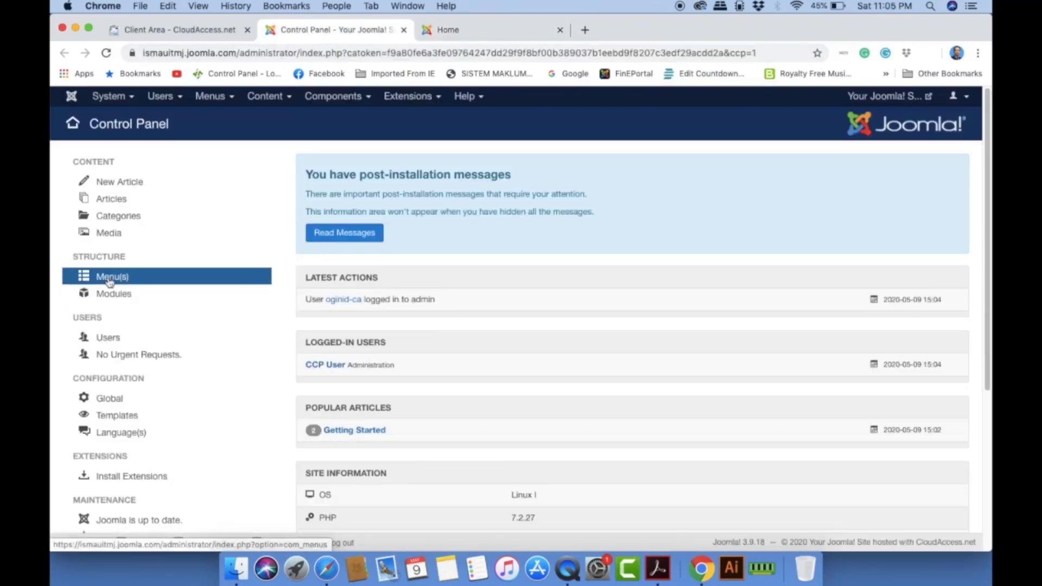
{"action": "left_click", "coordinate": [445, 30]}
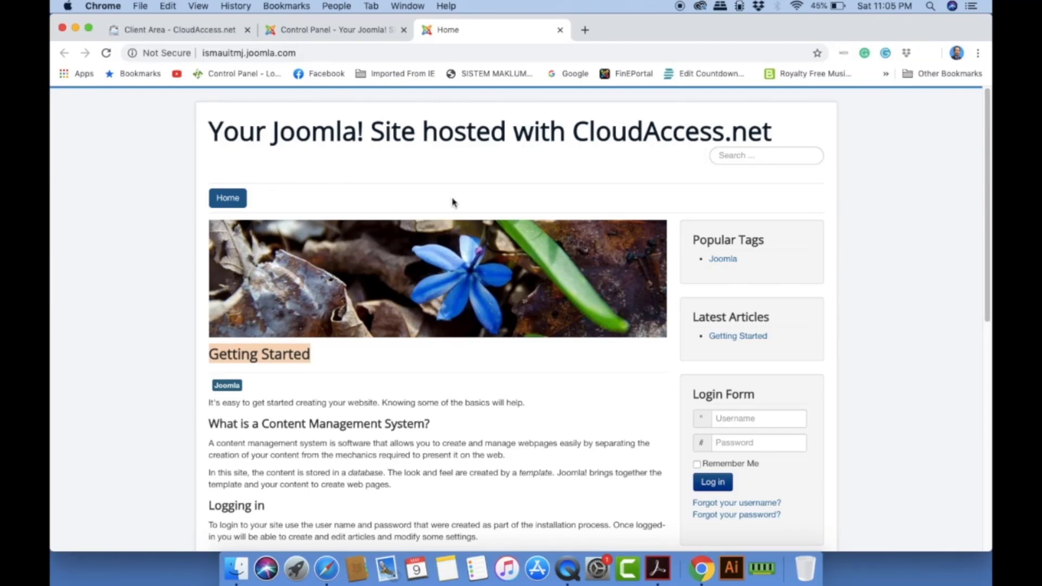
{"action": "left_click", "coordinate": [334, 31]}
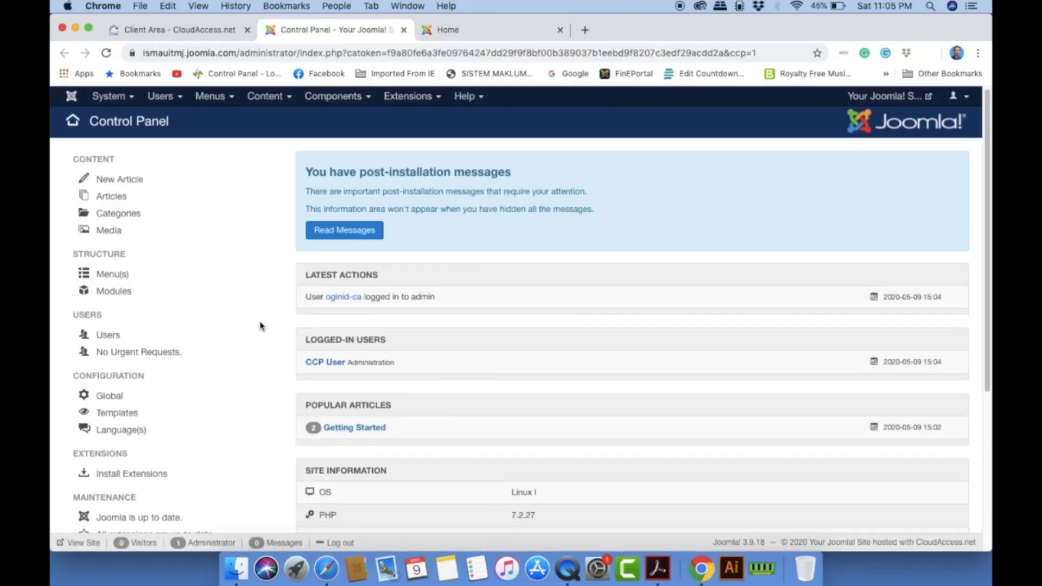
- Review the dashboard, then open the Users list from the USERS sidebar section
{"action": "scroll", "coordinate": [262, 323], "scroll_direction": "down", "scroll_amount": 4}
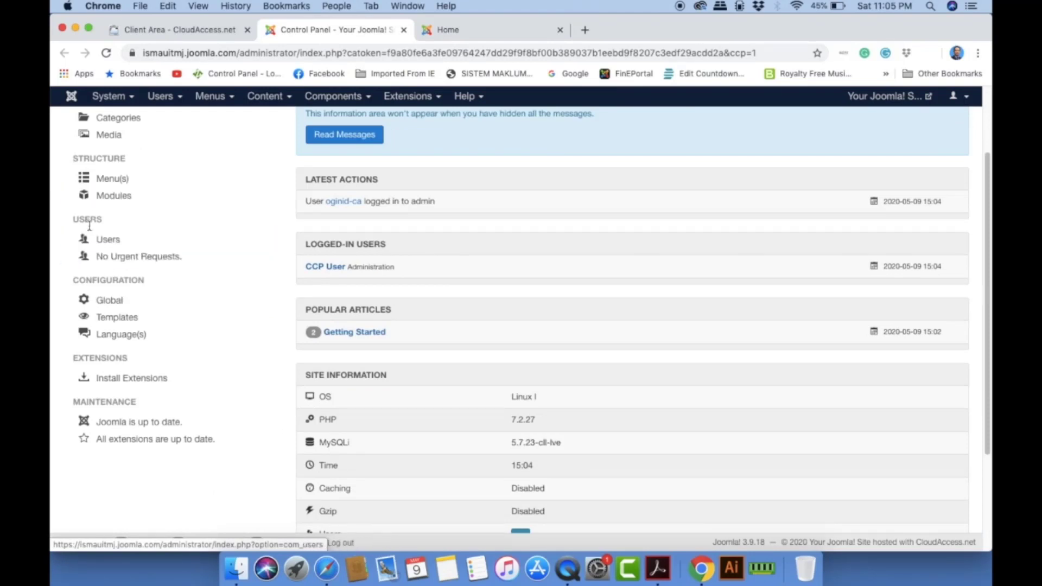
{"action": "scroll", "coordinate": [337, 310], "scroll_direction": "down", "scroll_amount": 5}
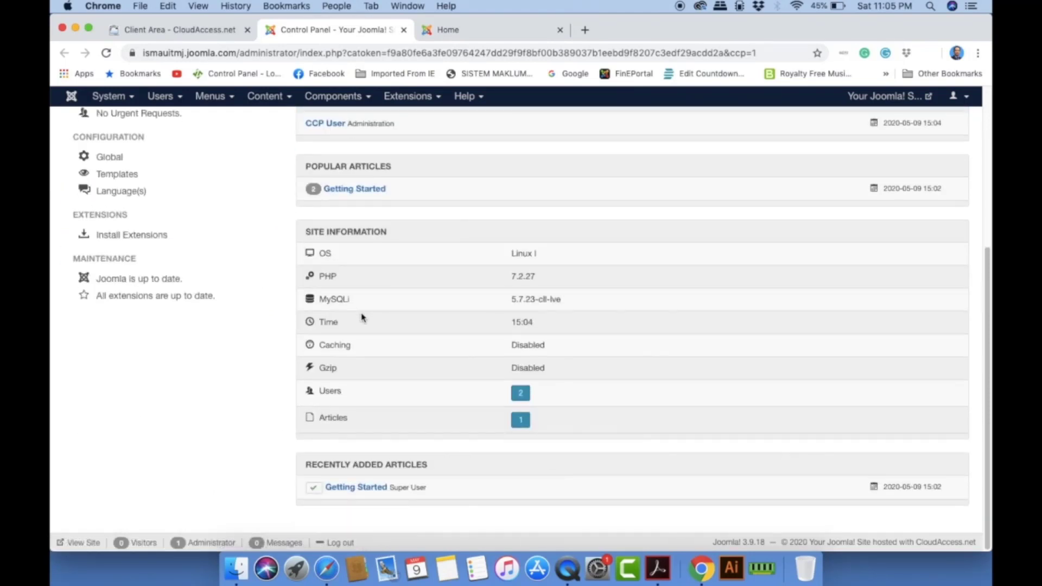
{"action": "scroll", "coordinate": [326, 301], "scroll_direction": "up", "scroll_amount": 8}
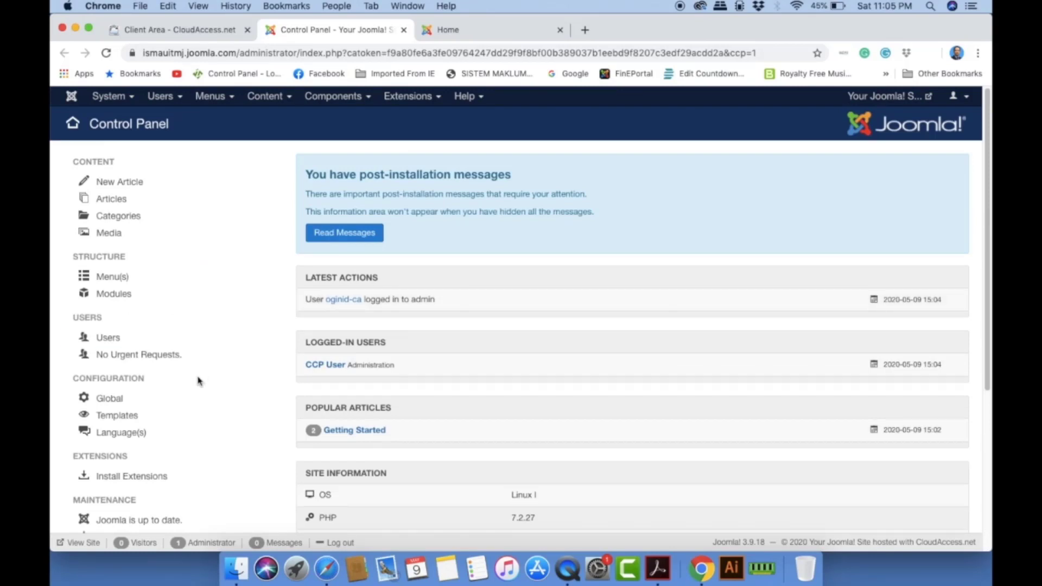
{"action": "scroll", "coordinate": [197, 377], "scroll_direction": "down", "scroll_amount": 1}
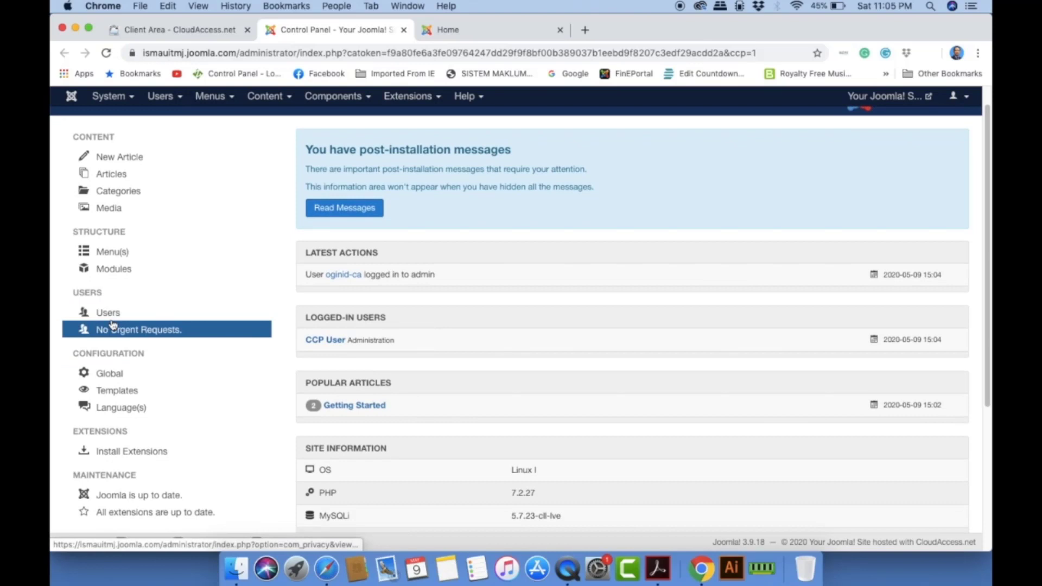
{"action": "left_click", "coordinate": [460, 39]}
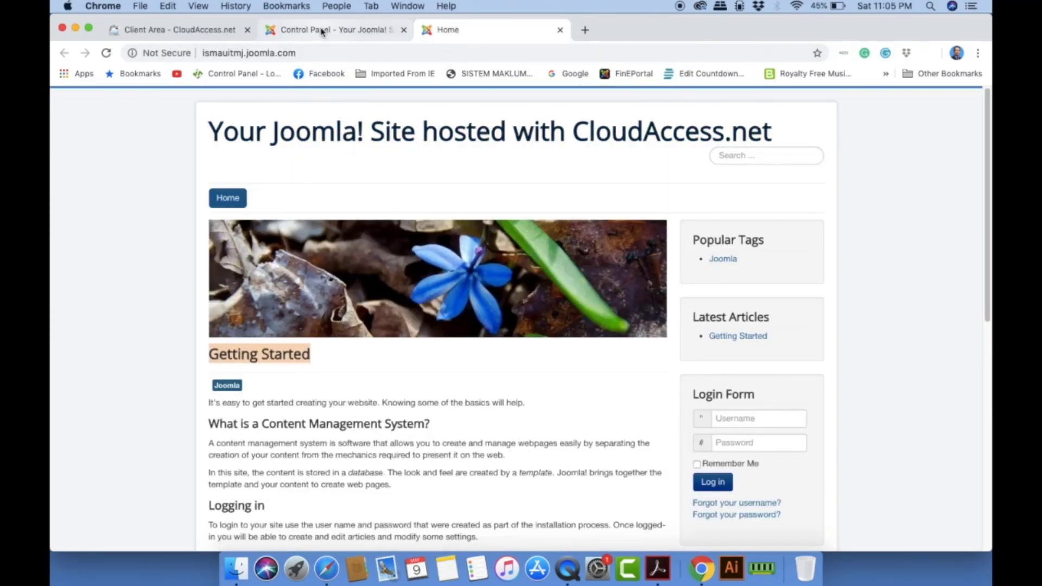
{"action": "left_click", "coordinate": [323, 31]}
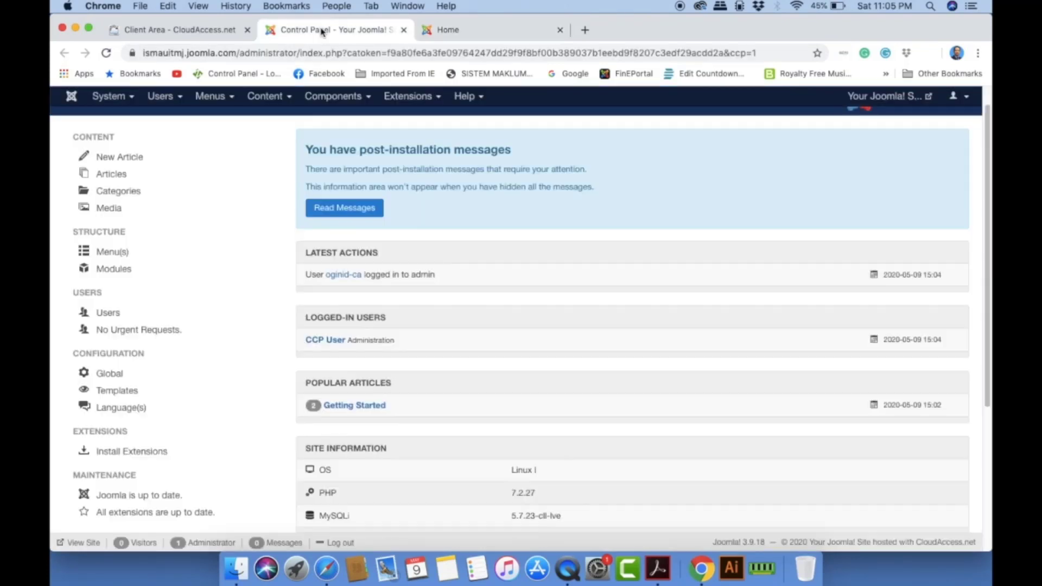
{"action": "scroll", "coordinate": [248, 374], "scroll_direction": "down", "scroll_amount": 2}
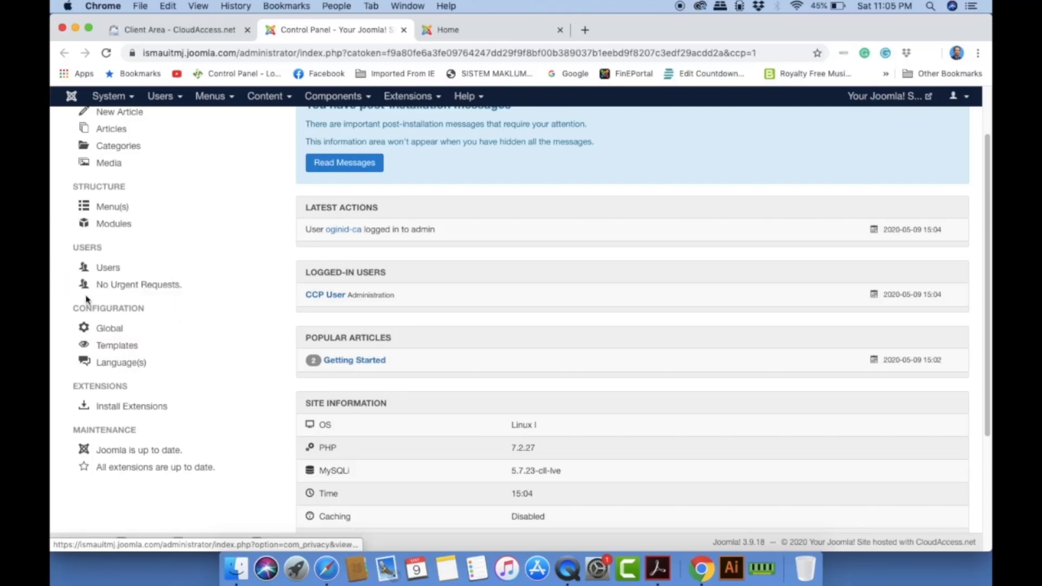
{"action": "left_click", "coordinate": [111, 272]}
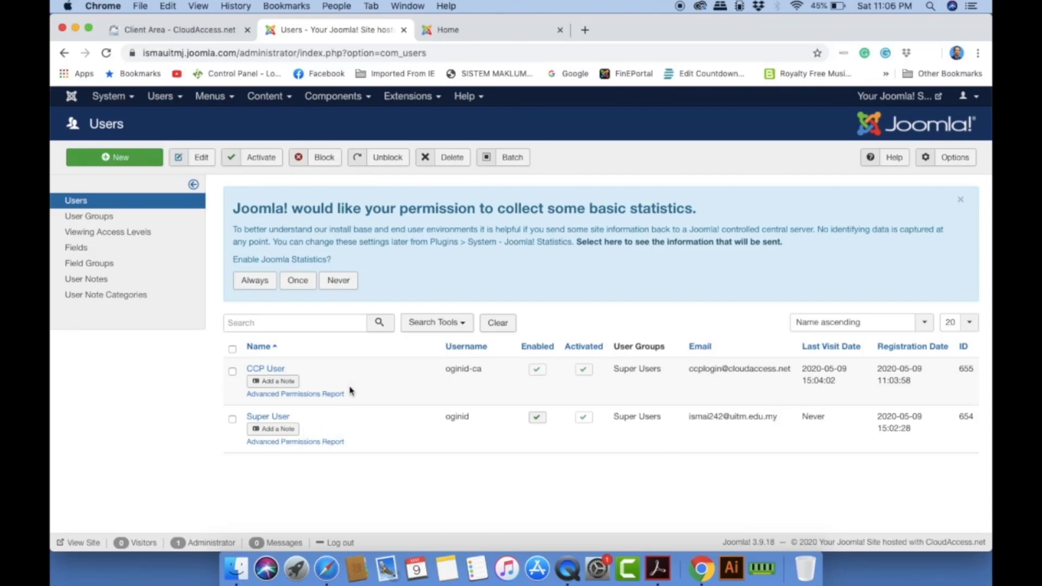
- Start a new user and enter the user's full name and login name
{"action": "left_click", "coordinate": [115, 161]}
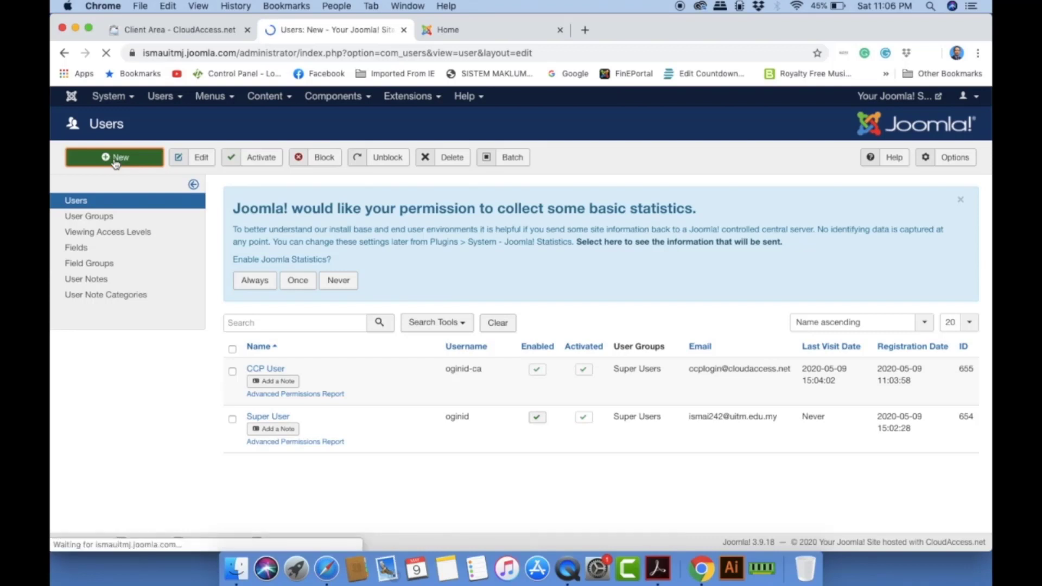
{"action": "scroll", "coordinate": [399, 299], "scroll_direction": "down", "scroll_amount": 2}
{"action": "left_click", "coordinate": [245, 287]}
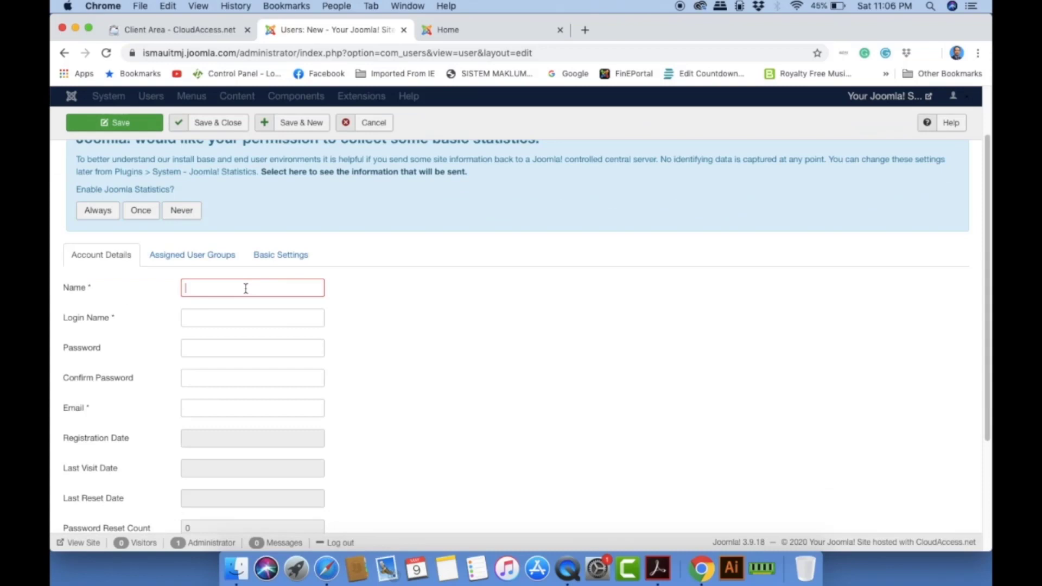
{"action": "type", "text": "amin"}
{"action": "left_click", "coordinate": [253, 318]}
{"action": "type", "text": "amin"}
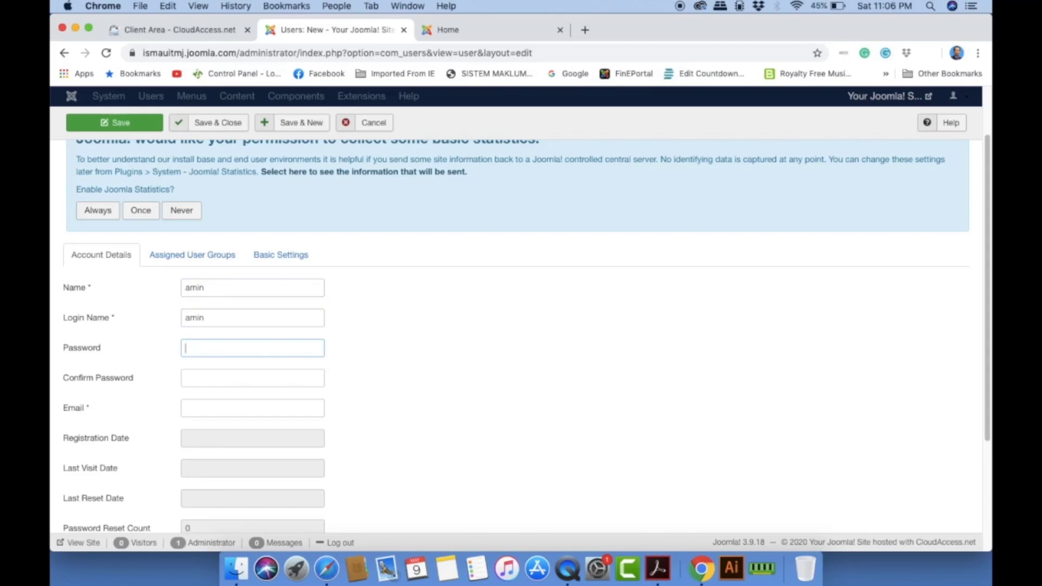
{"action": "double_click", "coordinate": [244, 288]}
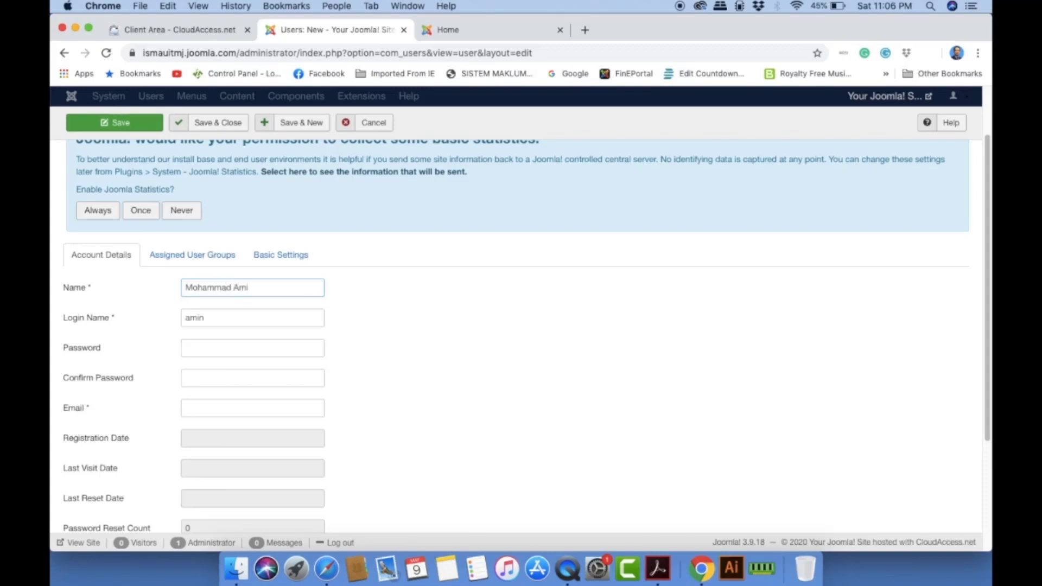
- Enter the account password, confirm it, and fill in the user's e-mail address
{"action": "left_click", "coordinate": [222, 344]}
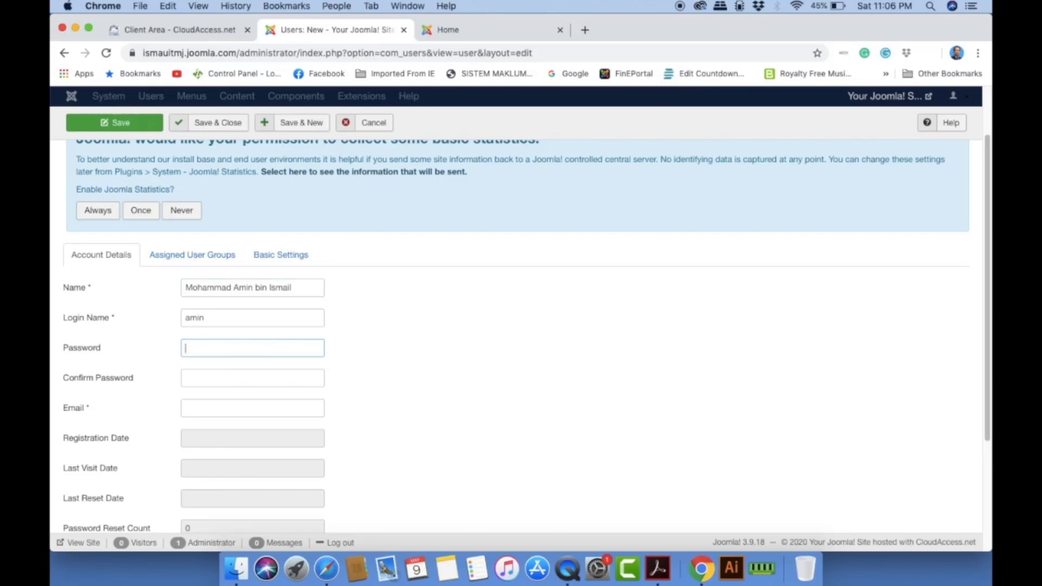
{"action": "left_click", "coordinate": [236, 382]}
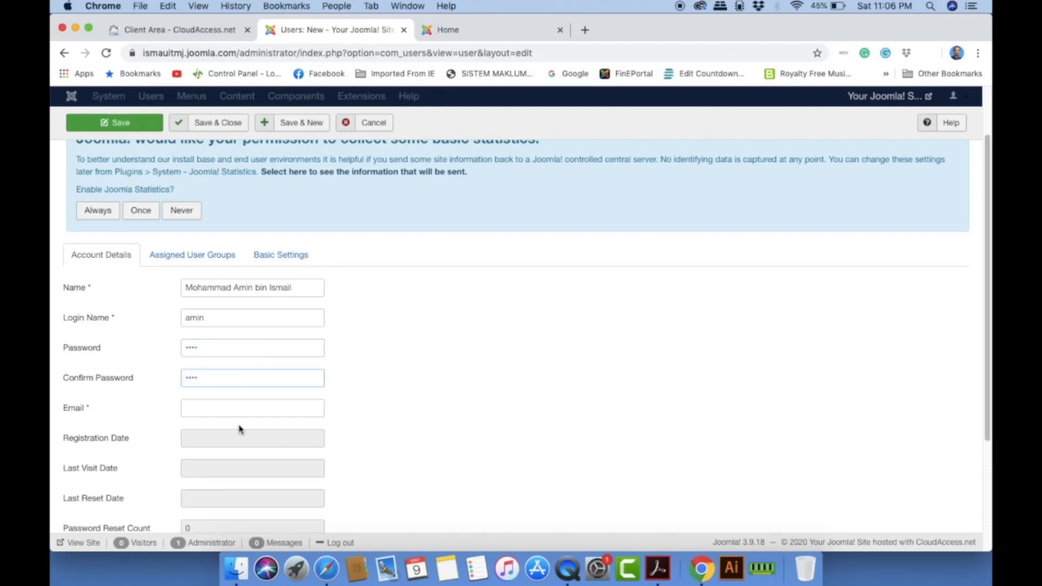
{"action": "left_click", "coordinate": [234, 408]}
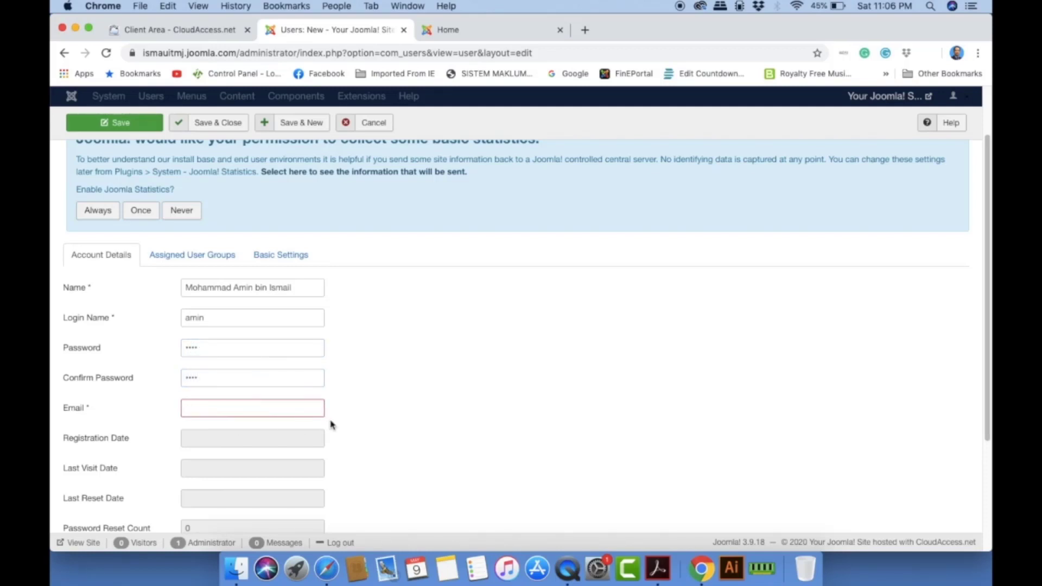
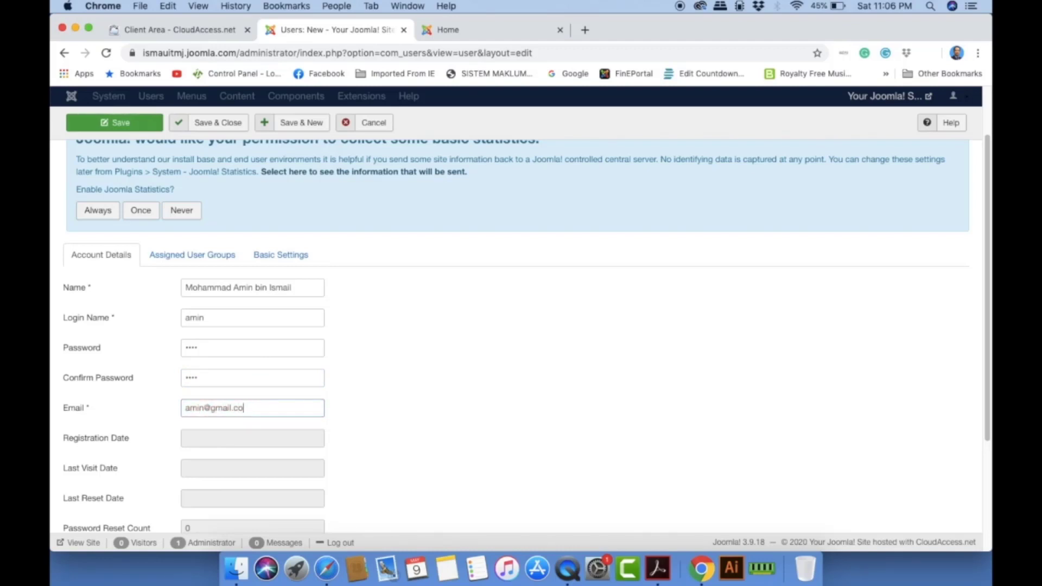
{"action": "scroll", "coordinate": [331, 423], "scroll_direction": "down", "scroll_amount": 3}
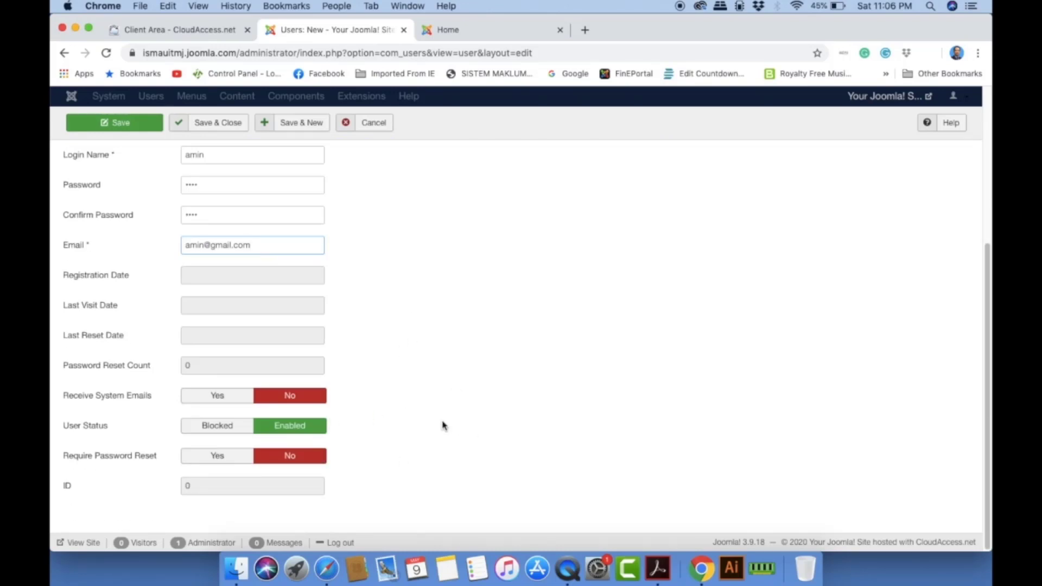
{"action": "scroll", "coordinate": [442, 425], "scroll_direction": "up", "scroll_amount": 4}
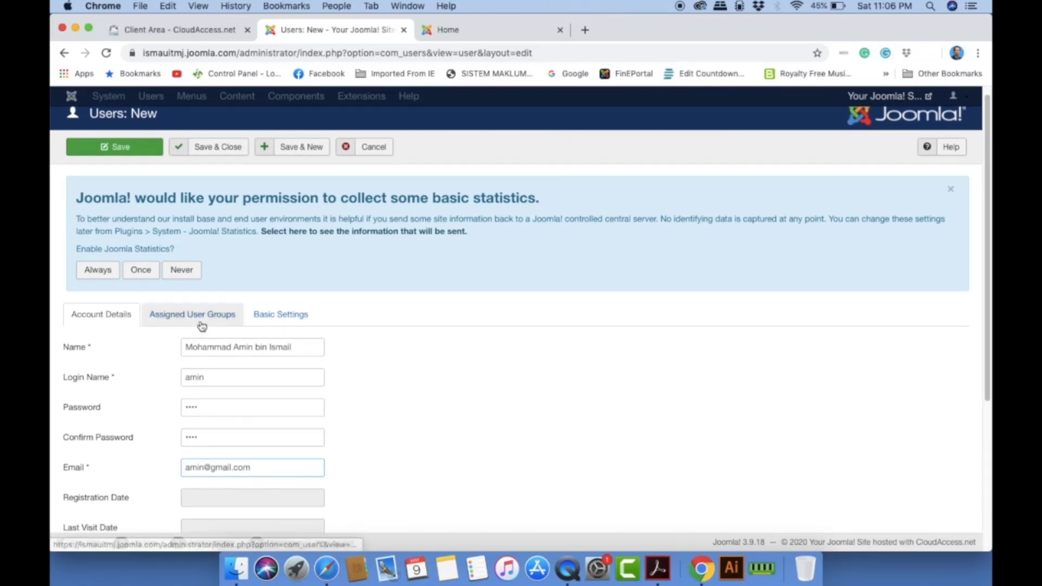
- Tick Super Users under Assigned User Groups alongside Registered, then return to Account Details
{"action": "left_click", "coordinate": [202, 320]}
{"action": "scroll", "coordinate": [400, 404], "scroll_direction": "down", "scroll_amount": 2}
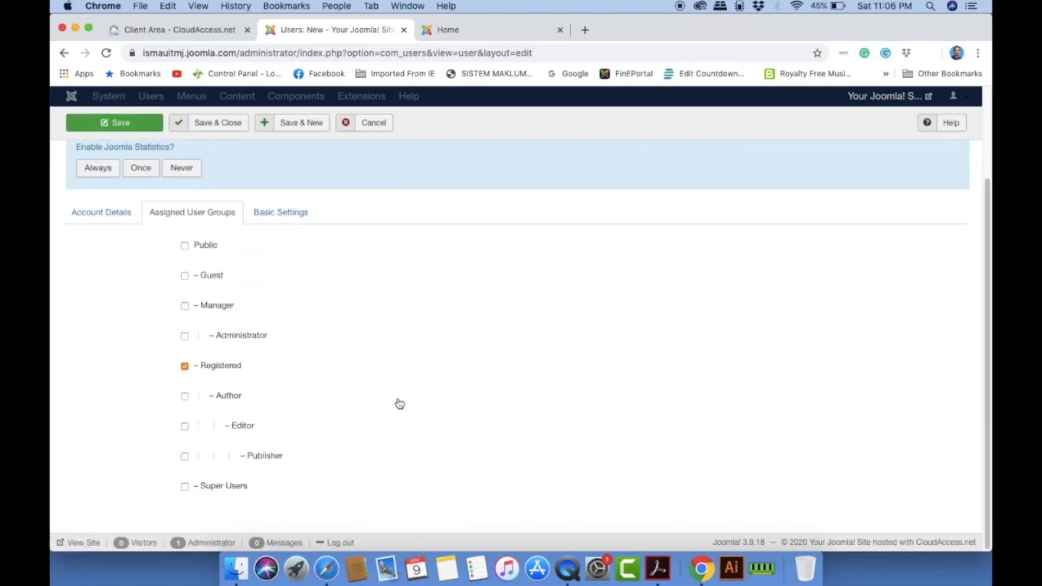
{"action": "left_click", "coordinate": [185, 488]}
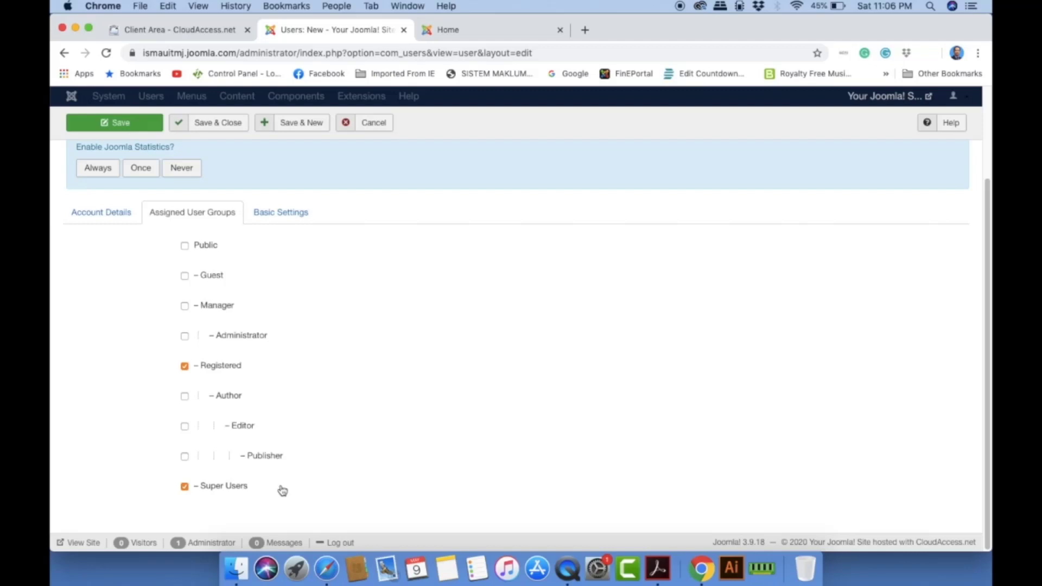
{"action": "left_click", "coordinate": [115, 217]}
{"action": "left_click", "coordinate": [174, 216]}
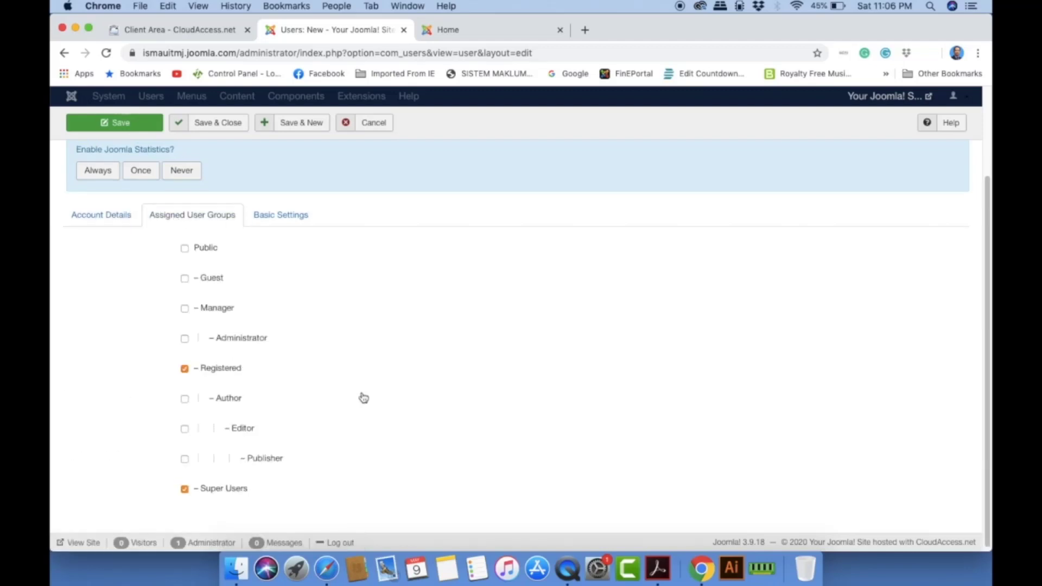
{"action": "scroll", "coordinate": [354, 387], "scroll_direction": "up", "scroll_amount": 3}
{"action": "left_click", "coordinate": [112, 315]}
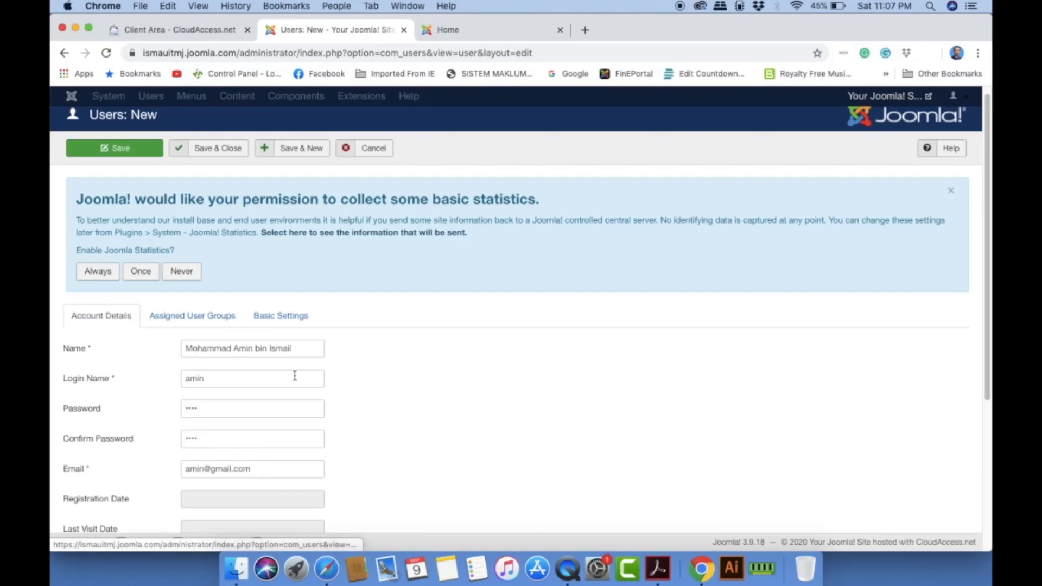
{"action": "scroll", "coordinate": [337, 383], "scroll_direction": "down", "scroll_amount": 5}
{"action": "scroll", "coordinate": [421, 480], "scroll_direction": "up", "scroll_amount": 5}
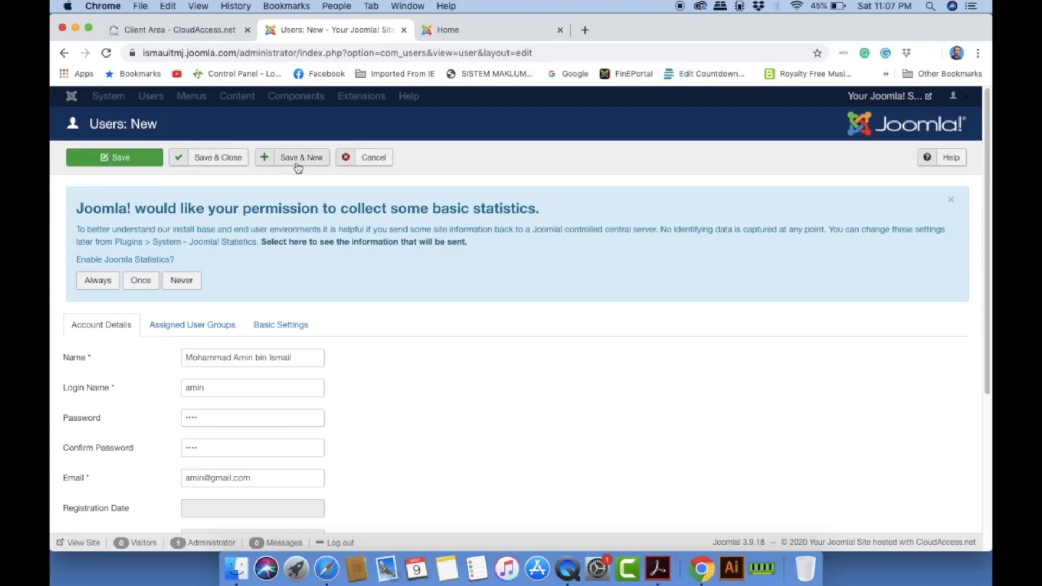
- Save and close the new Super User account, then log out of the administrator area
{"action": "left_click", "coordinate": [193, 160]}
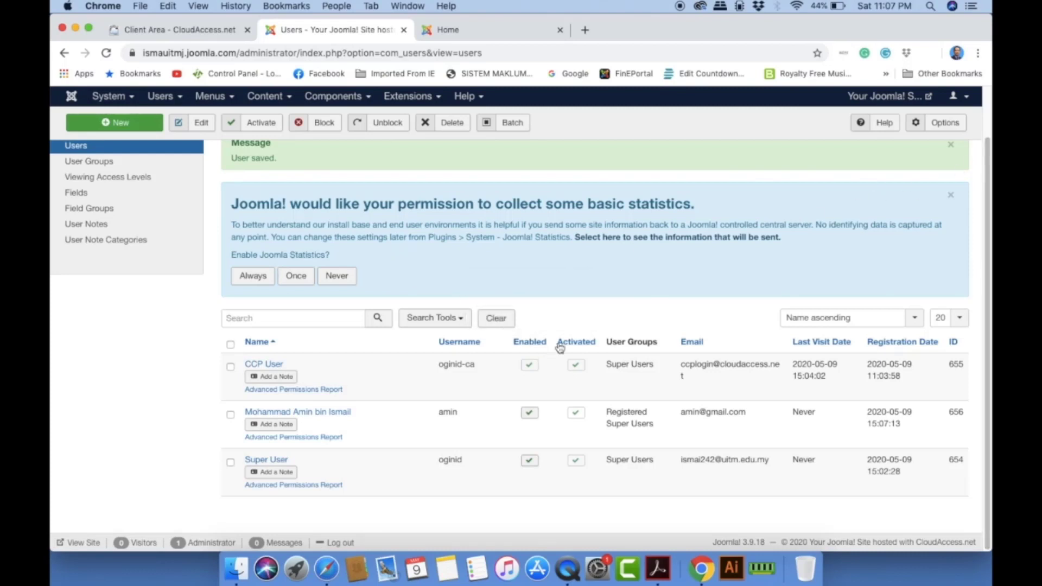
{"action": "left_click", "coordinate": [958, 96]}
{"action": "left_click", "coordinate": [897, 170]}
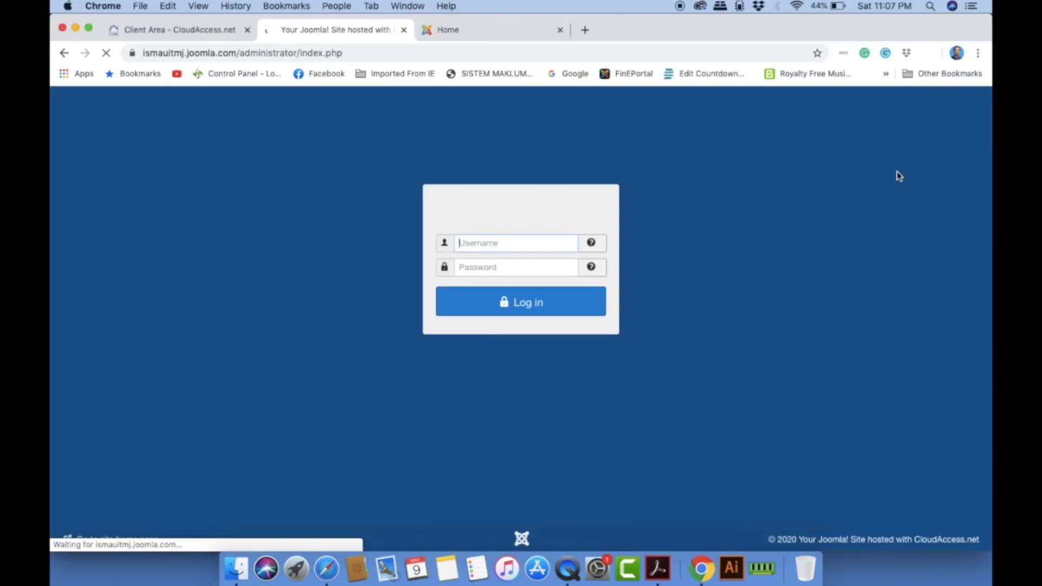
- Get the browser back to the Joomla administrator login page
{"action": "left_click_drag", "start_coordinate": [360, 52], "coordinate": [141, 29]}
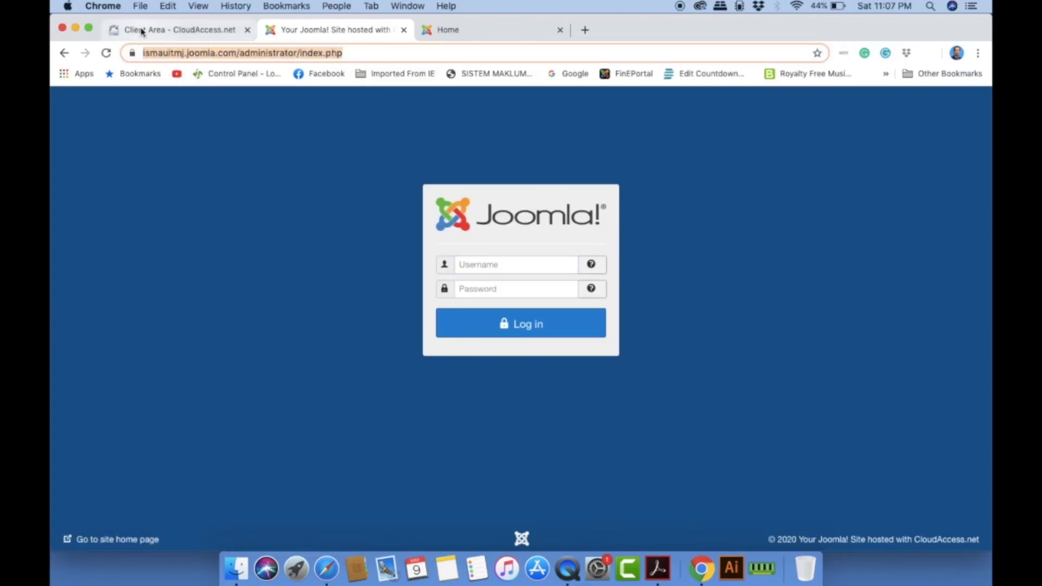
{"action": "left_click", "coordinate": [141, 31]}
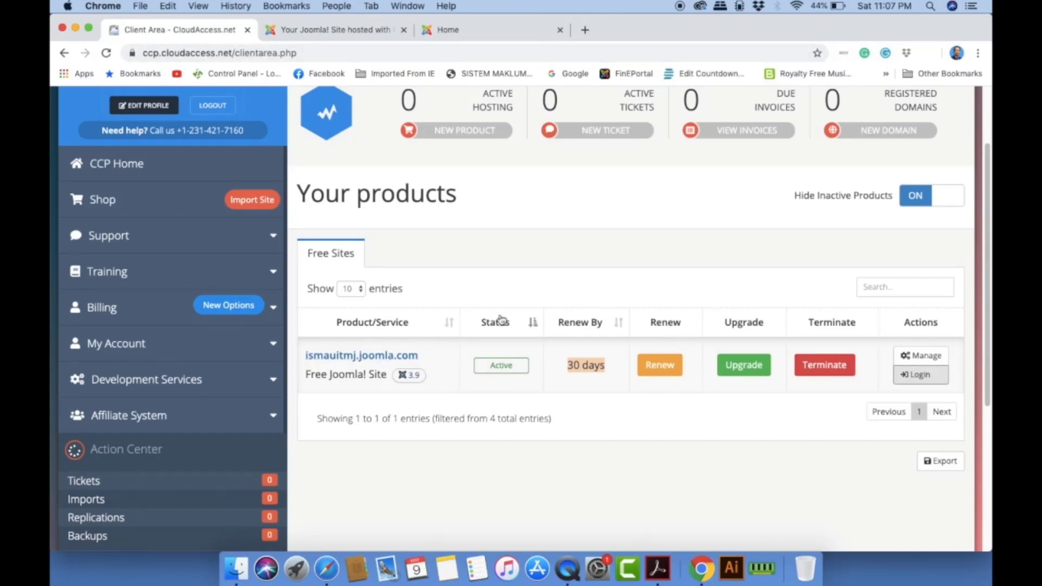
{"action": "left_click", "coordinate": [347, 34]}
{"action": "left_click", "coordinate": [151, 52]}
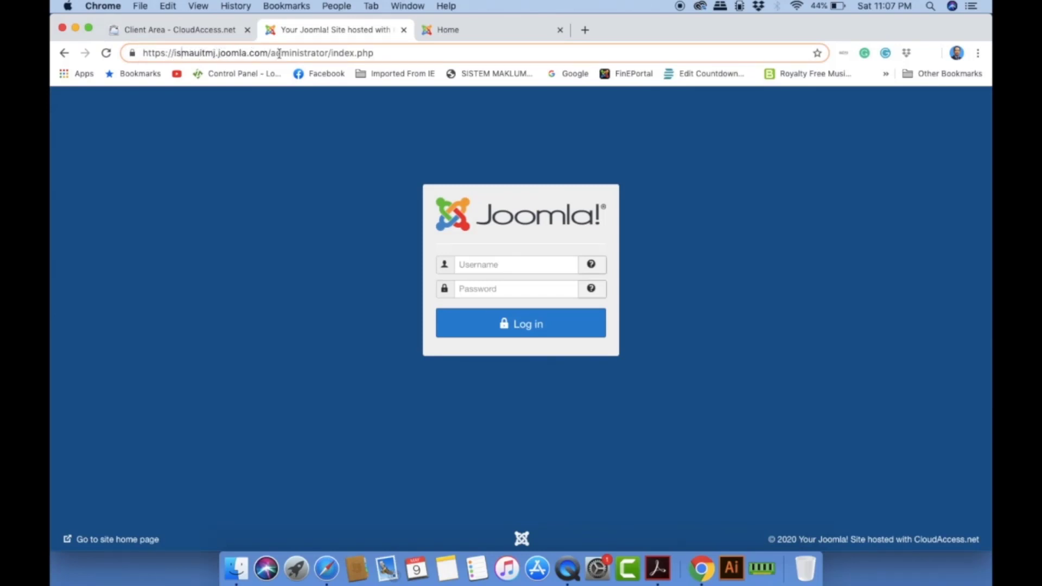
- Log in to the administrator with the new Super User's username and password
{"action": "left_click", "coordinate": [505, 265]}
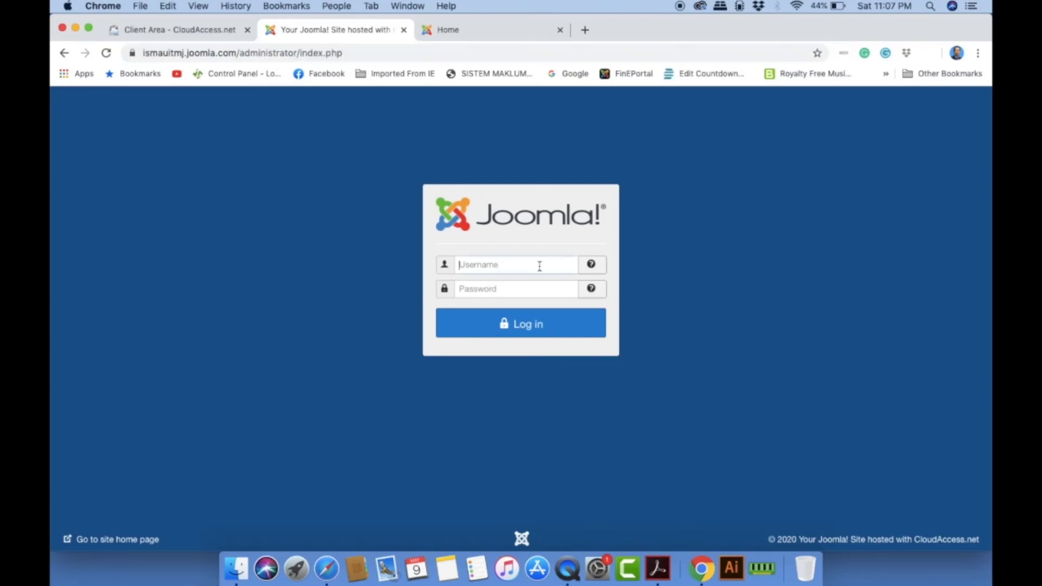
{"action": "type", "text": "amin"}
{"action": "key", "text": "Tab"}
{"action": "type", "text": "*"}
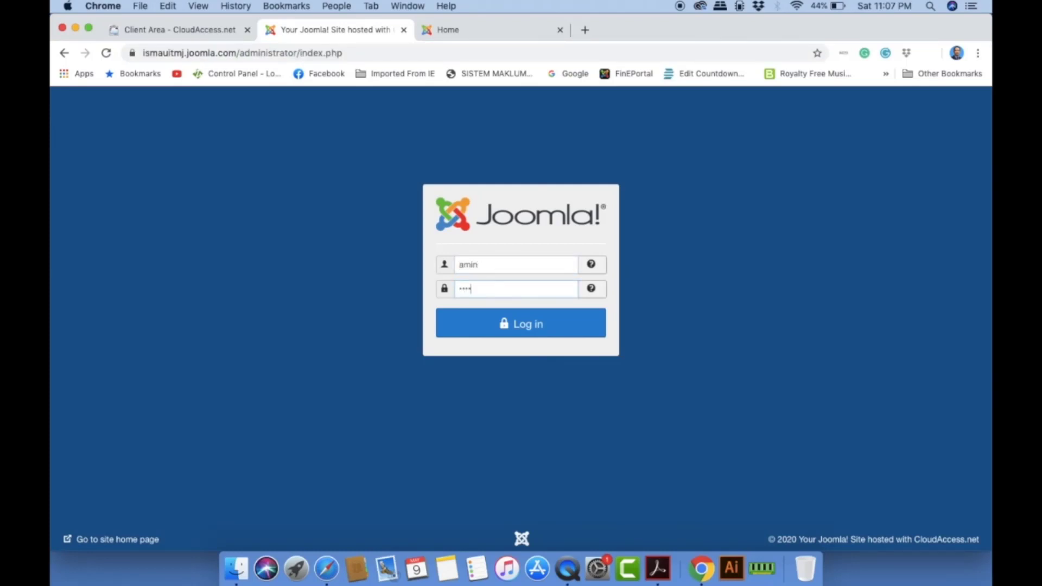
{"action": "left_click", "coordinate": [566, 331]}
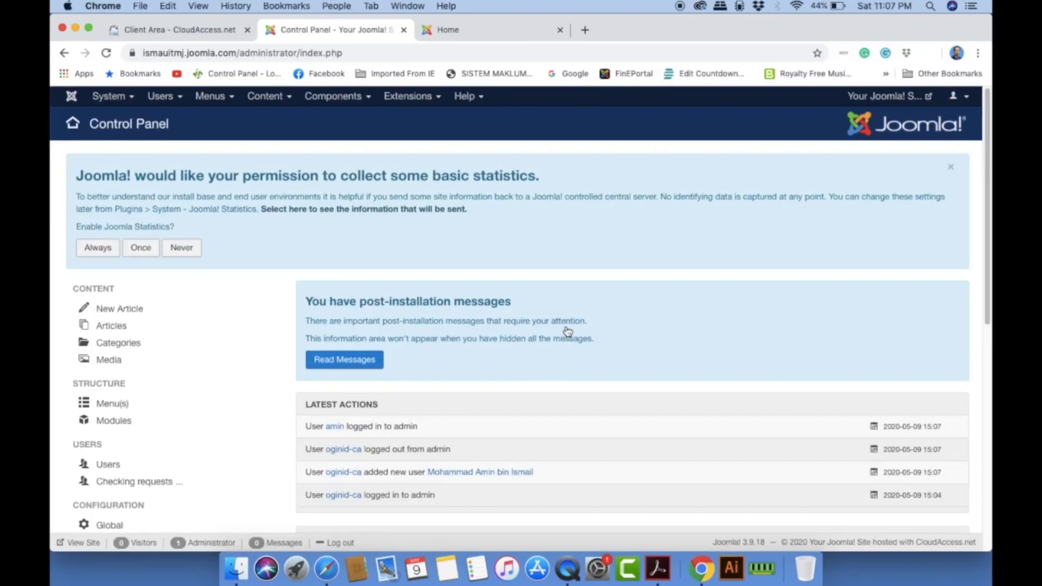
- Log the new Super User out, close the admin tab, and re-enter through the CloudAccess Client Area Login
{"action": "scroll", "coordinate": [572, 304], "scroll_direction": "down", "scroll_amount": 10}
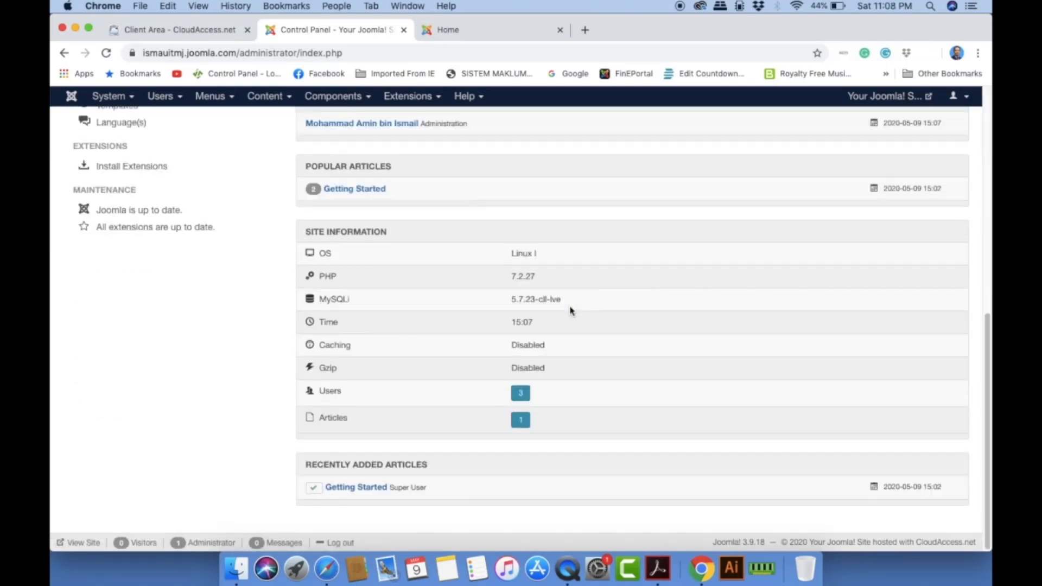
{"action": "scroll", "coordinate": [570, 311], "scroll_direction": "up", "scroll_amount": 5}
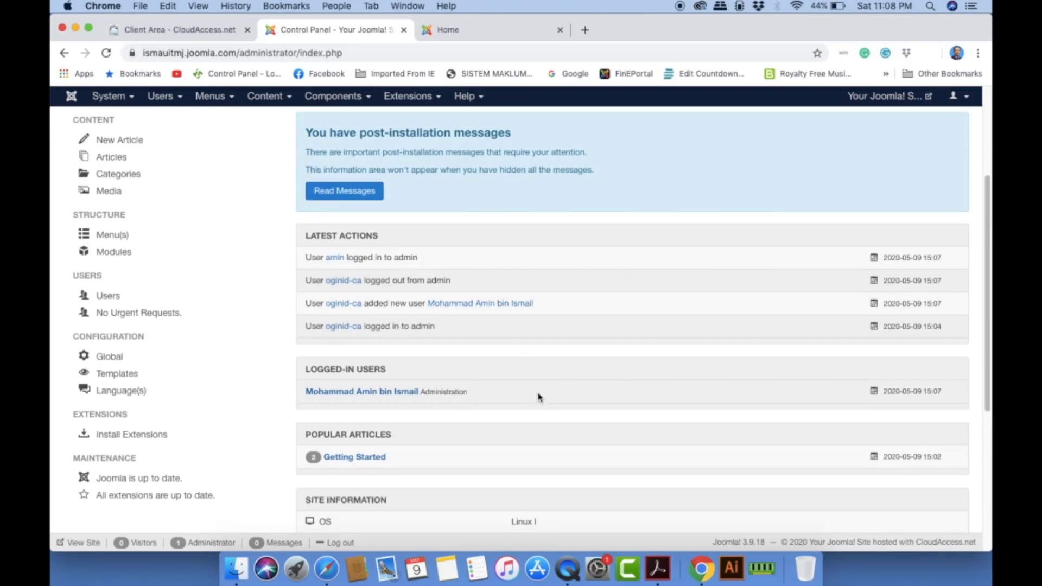
{"action": "scroll", "coordinate": [540, 395], "scroll_direction": "up", "scroll_amount": 3}
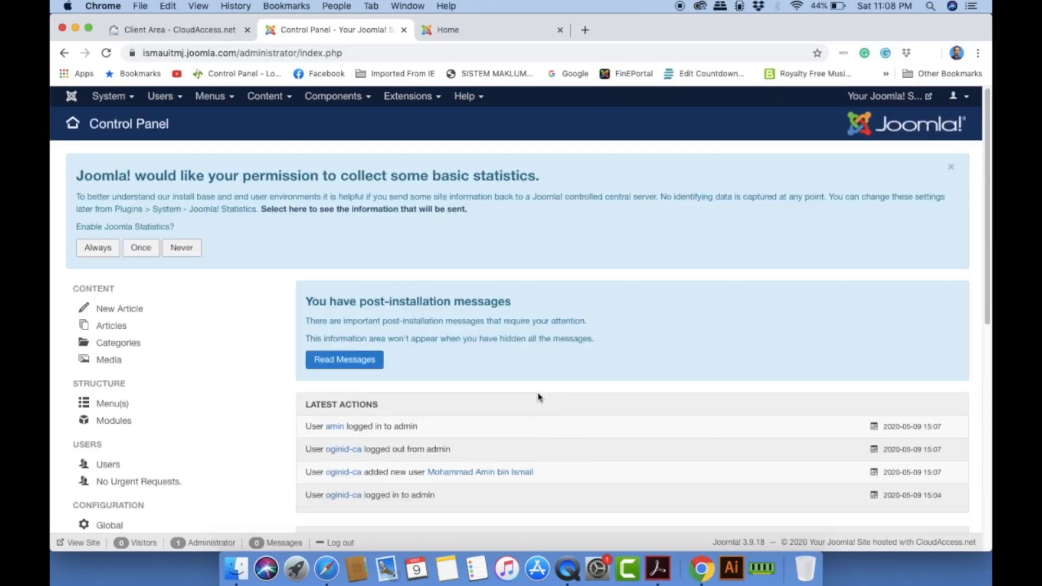
{"action": "left_click", "coordinate": [958, 96]}
{"action": "left_click", "coordinate": [899, 181]}
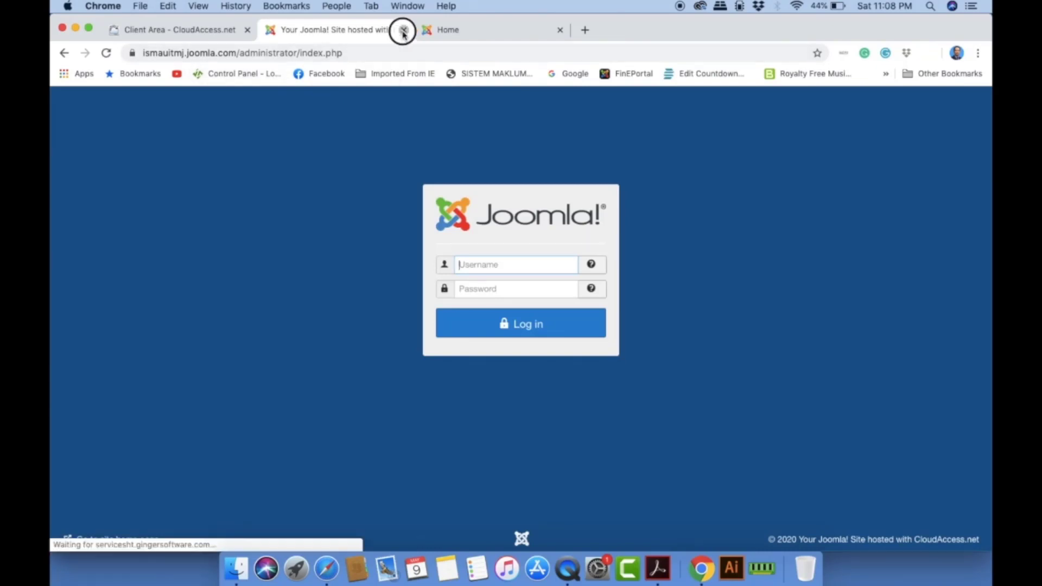
{"action": "left_click", "coordinate": [403, 30]}
{"action": "left_click", "coordinate": [920, 375]}
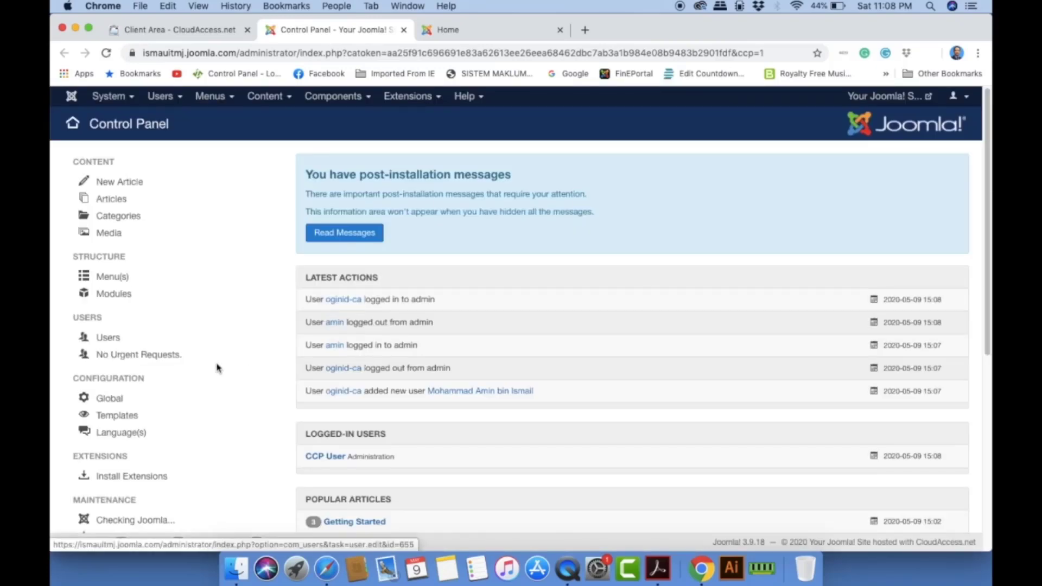
- Decline Joomla's usage statistics collection by choosing Never
{"action": "scroll", "coordinate": [216, 365], "scroll_direction": "down", "scroll_amount": 3}
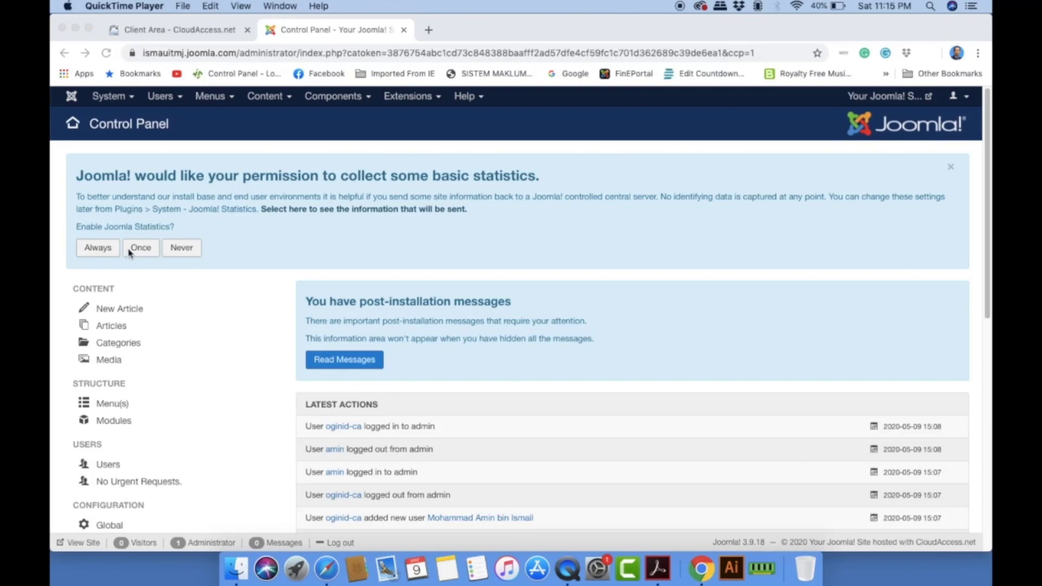
{"action": "left_click", "coordinate": [176, 251]}
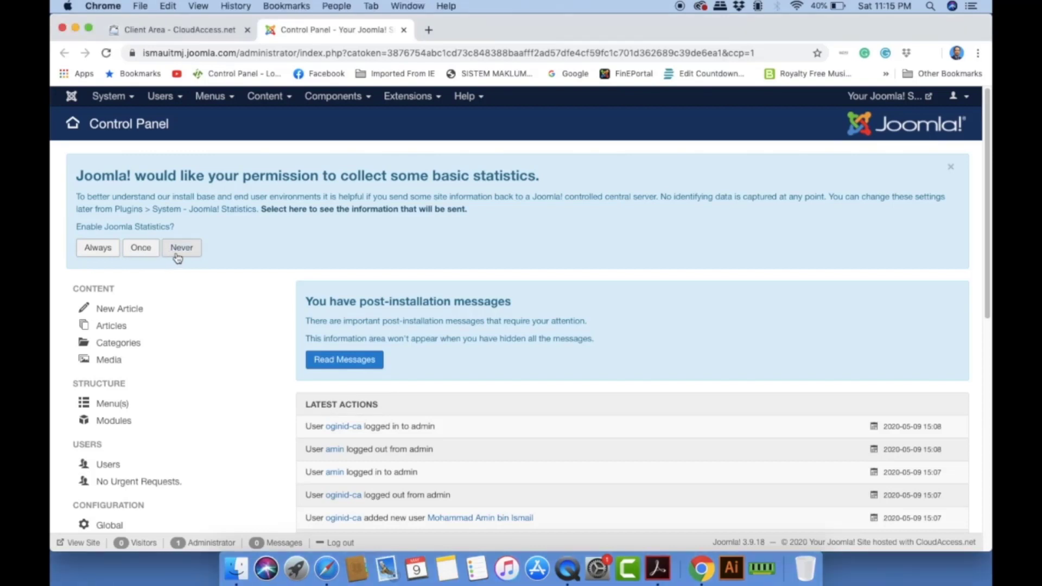
{"action": "left_click", "coordinate": [181, 248]}
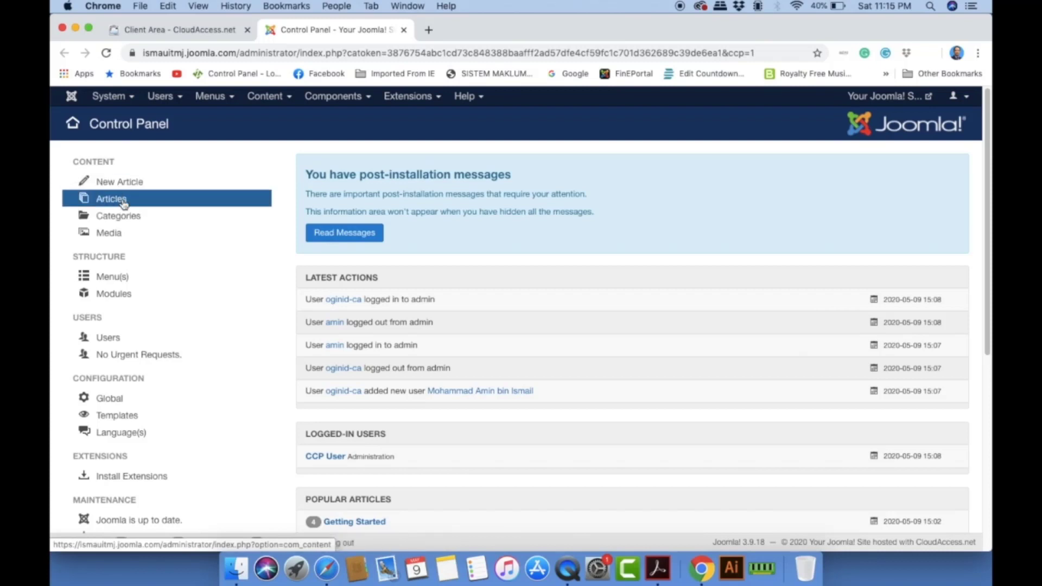
- Start a new article category via Content > Categories > Add New Category
{"action": "left_click", "coordinate": [283, 100]}
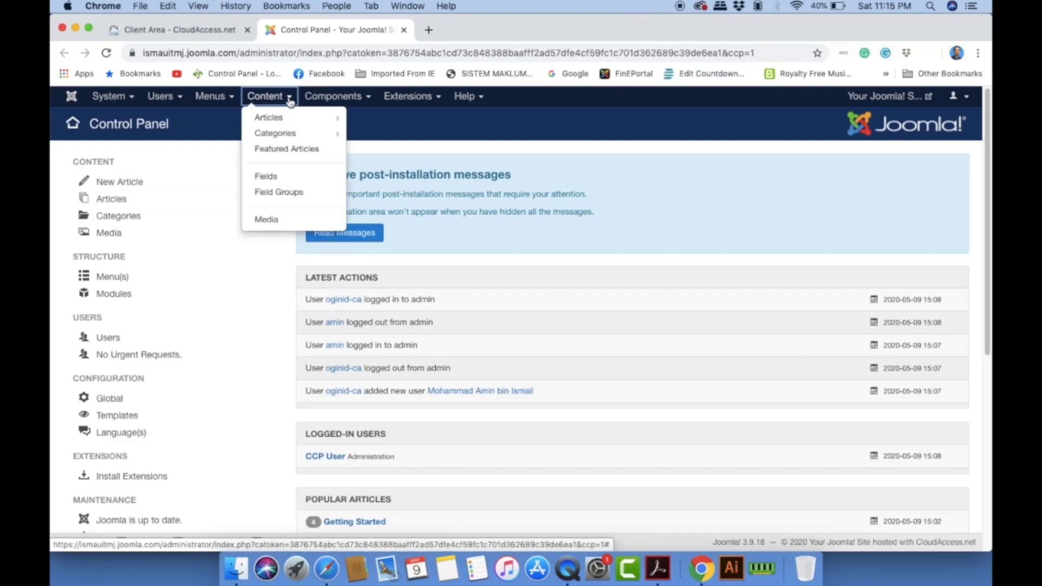
{"action": "mouse_move", "coordinate": [286, 119]}
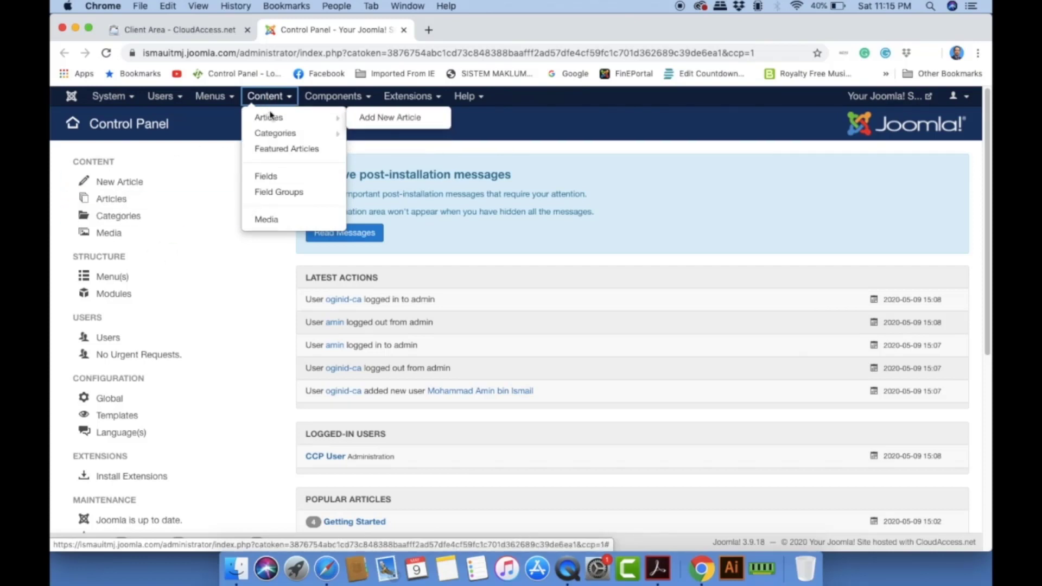
{"action": "left_click", "coordinate": [396, 133]}
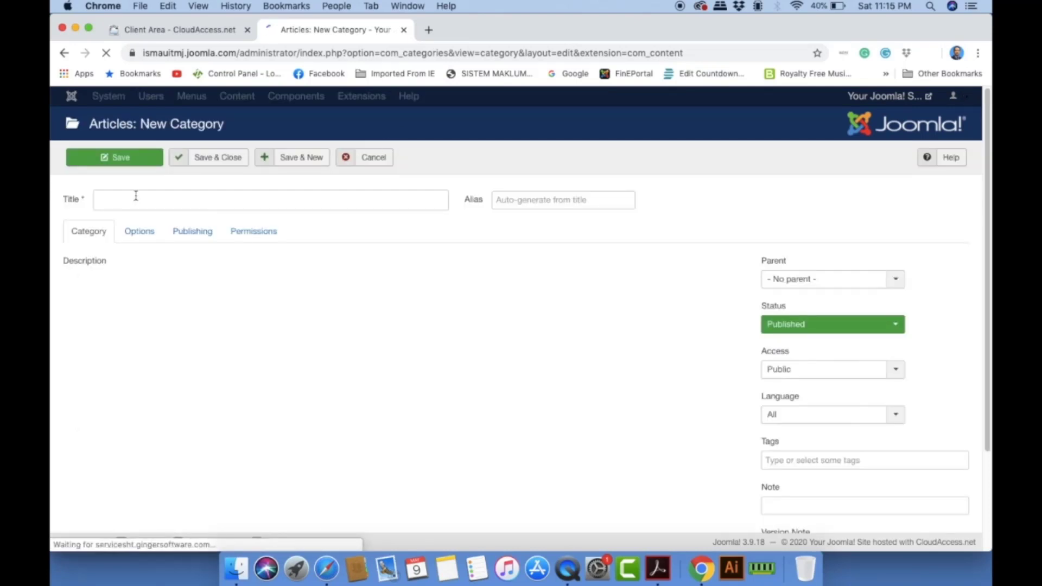
- Create the 'About' category and save it, starting another new category
{"action": "left_click", "coordinate": [136, 198]}
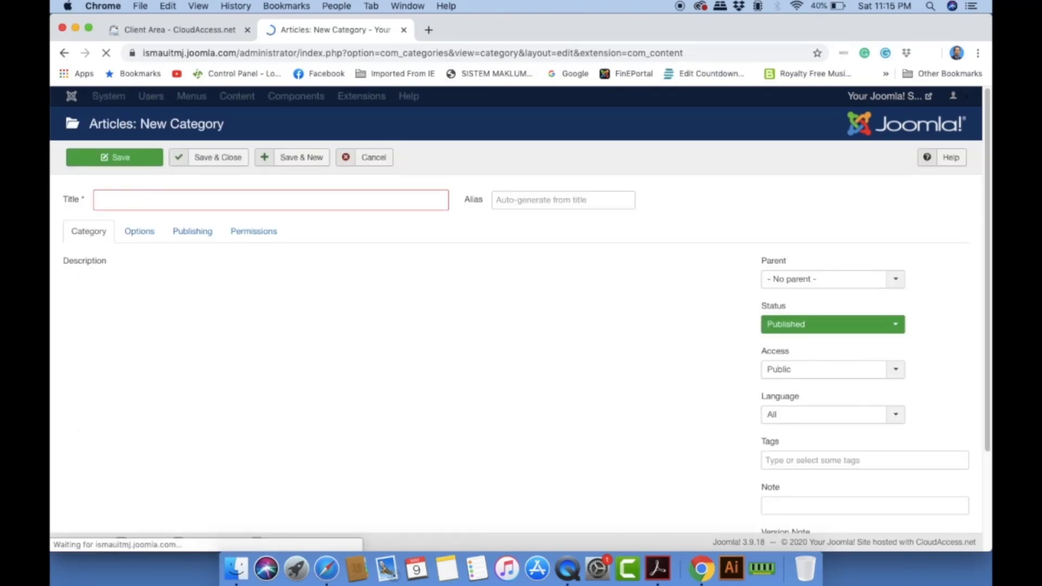
{"action": "type", "text": "ABout"}
{"action": "key", "text": "BackSpace"}
{"action": "key", "text": "BackSpace"}
{"action": "key", "text": "BackSpace"}
{"action": "key", "text": "BackSpace"}
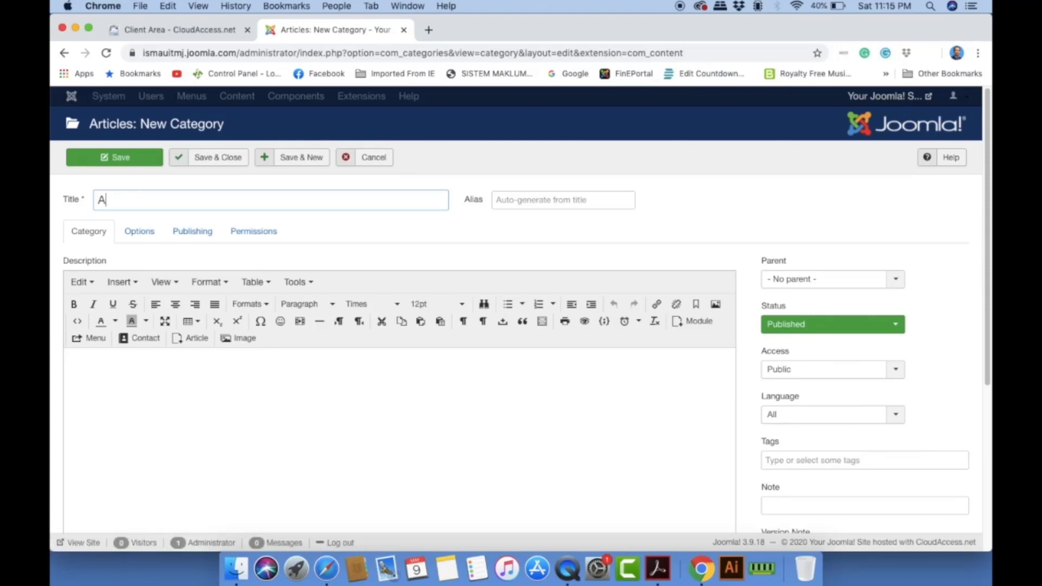
{"action": "key", "text": "BackSpace"}
{"action": "key", "text": "BackSpace"}
{"action": "key", "text": "BackSpace"}
{"action": "left_click", "coordinate": [302, 164]}
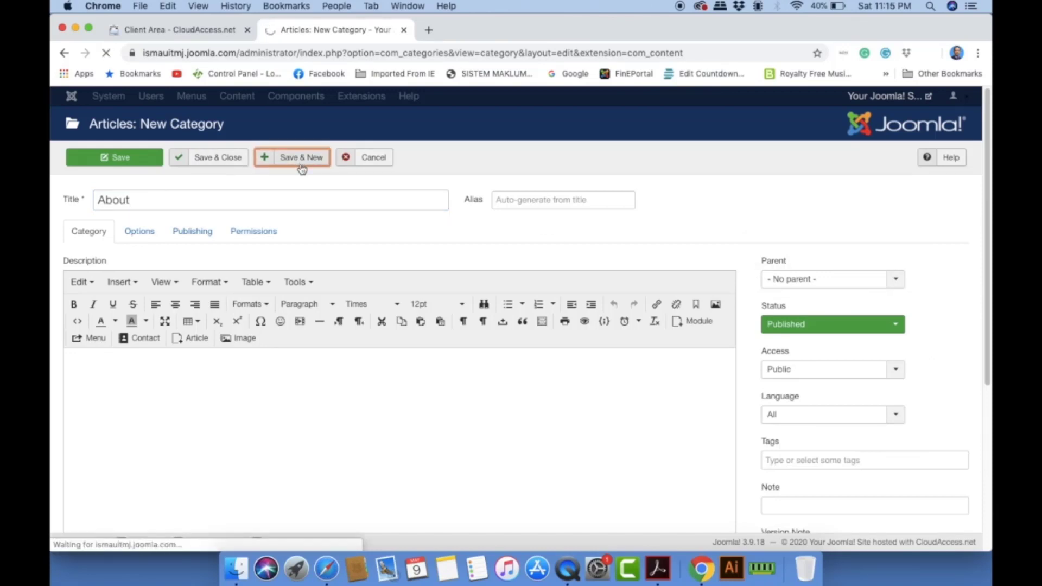
- Add the 'Product' category and save it, returning to the Categories list
{"action": "left_click", "coordinate": [174, 249]}
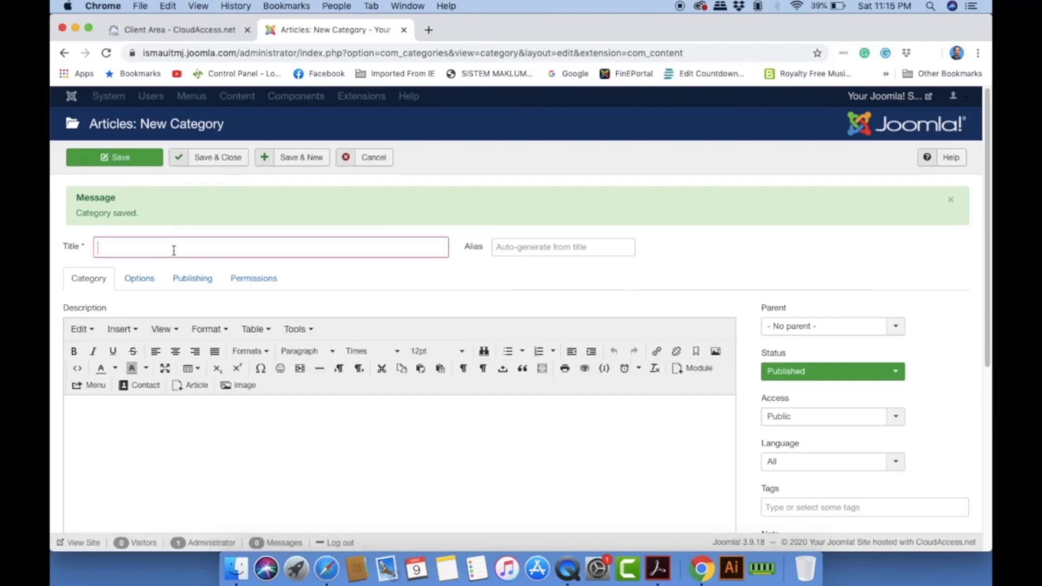
{"action": "type", "text": "Product"}
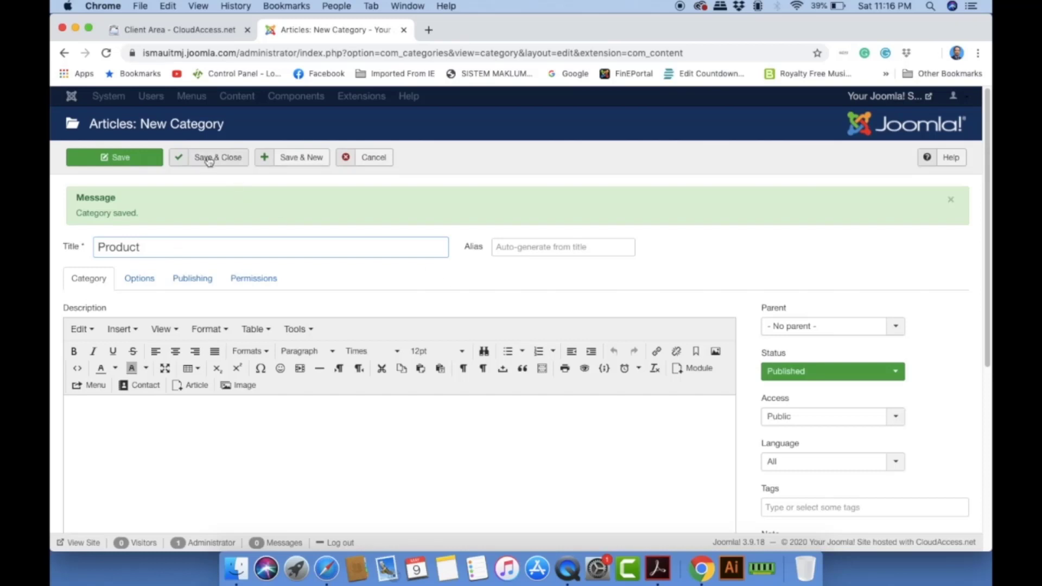
{"action": "left_click", "coordinate": [208, 159]}
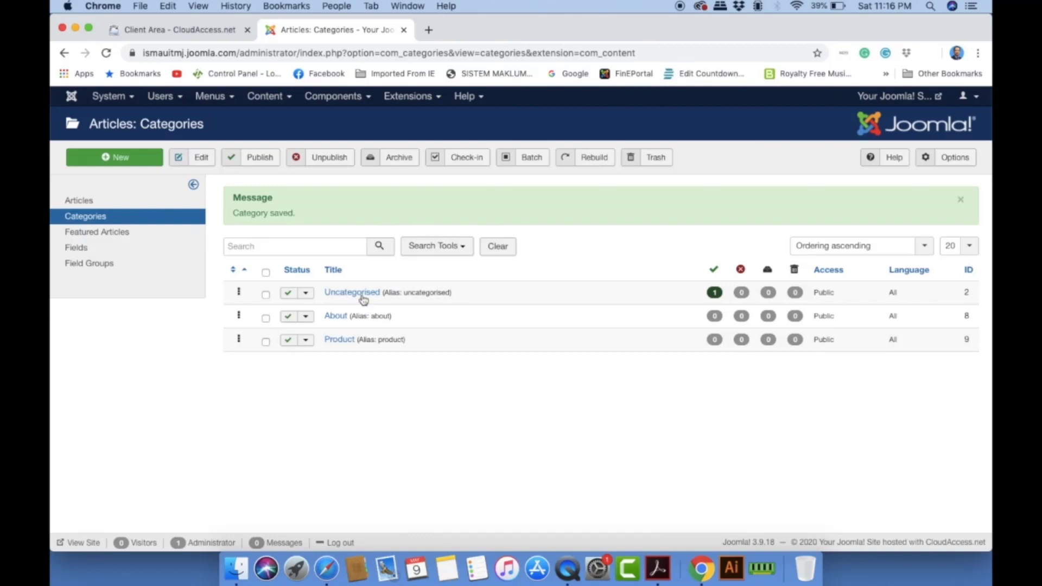
- Open the Articles list from the Content menu
{"action": "left_click", "coordinate": [277, 97]}
{"action": "mouse_move", "coordinate": [274, 121]}
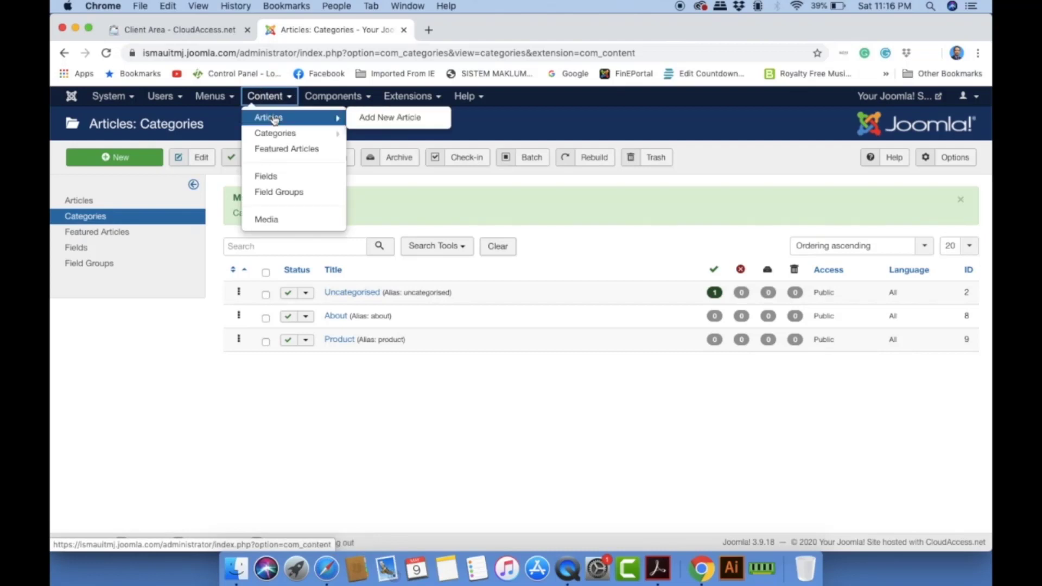
{"action": "left_click", "coordinate": [277, 119]}
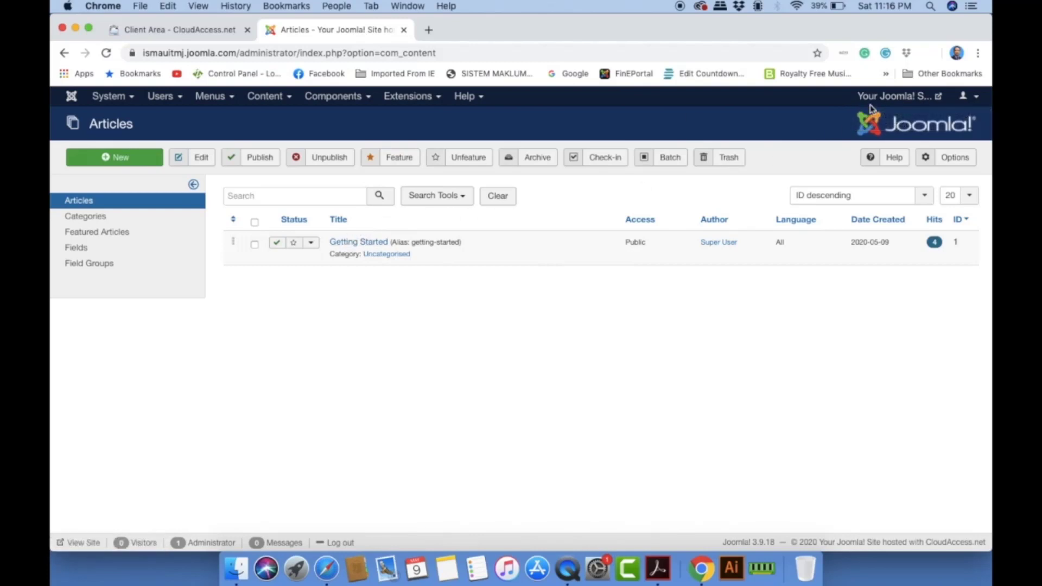
- View the Getting Started article on the live front page, then create a new article
{"action": "left_click", "coordinate": [889, 98]}
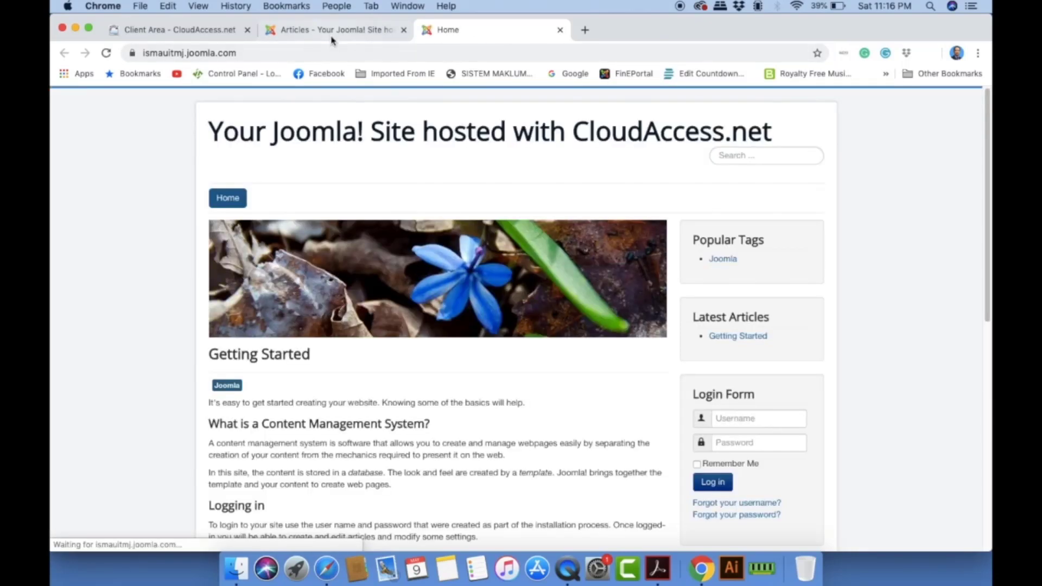
{"action": "left_click", "coordinate": [332, 33]}
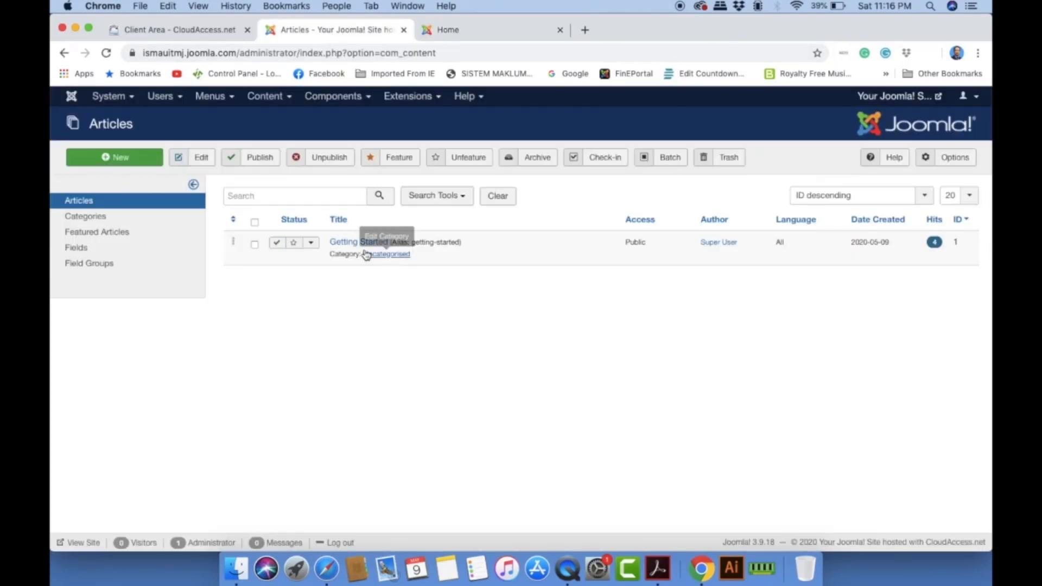
{"action": "left_click", "coordinate": [448, 30]}
{"action": "scroll", "coordinate": [305, 218], "scroll_direction": "down", "scroll_amount": 5}
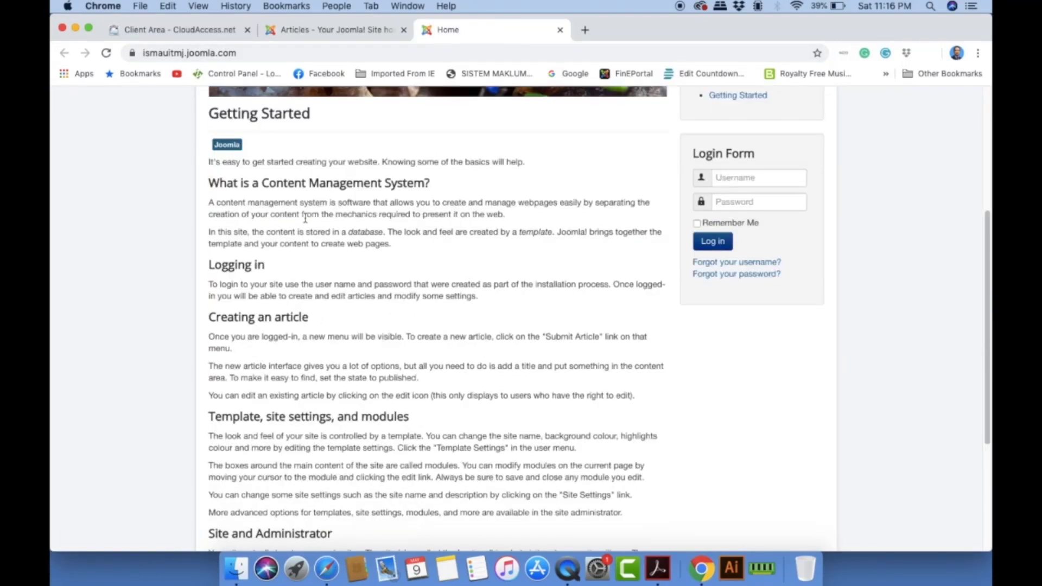
{"action": "left_click", "coordinate": [377, 31]}
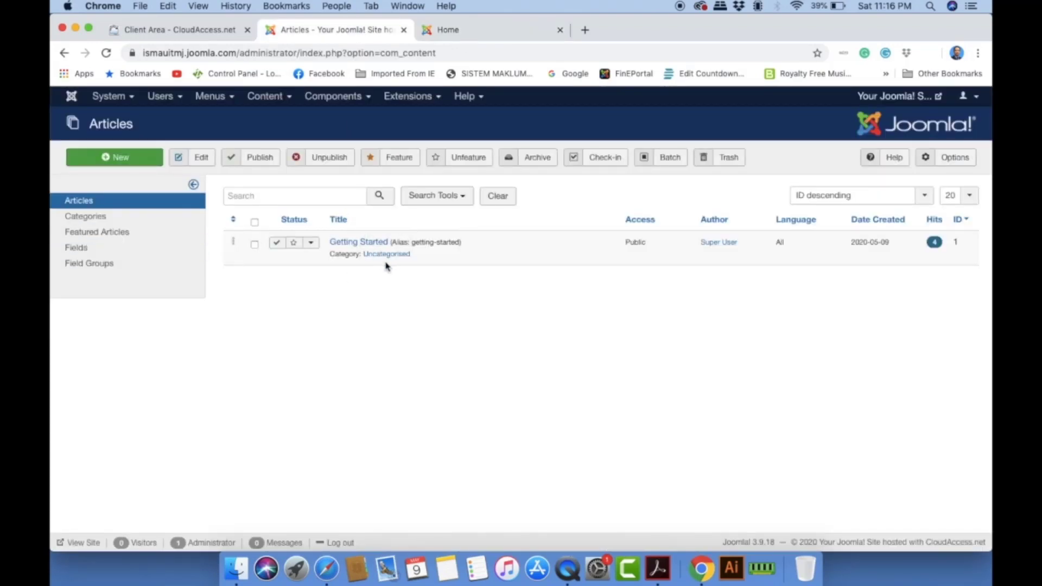
{"action": "left_click", "coordinate": [150, 161]}
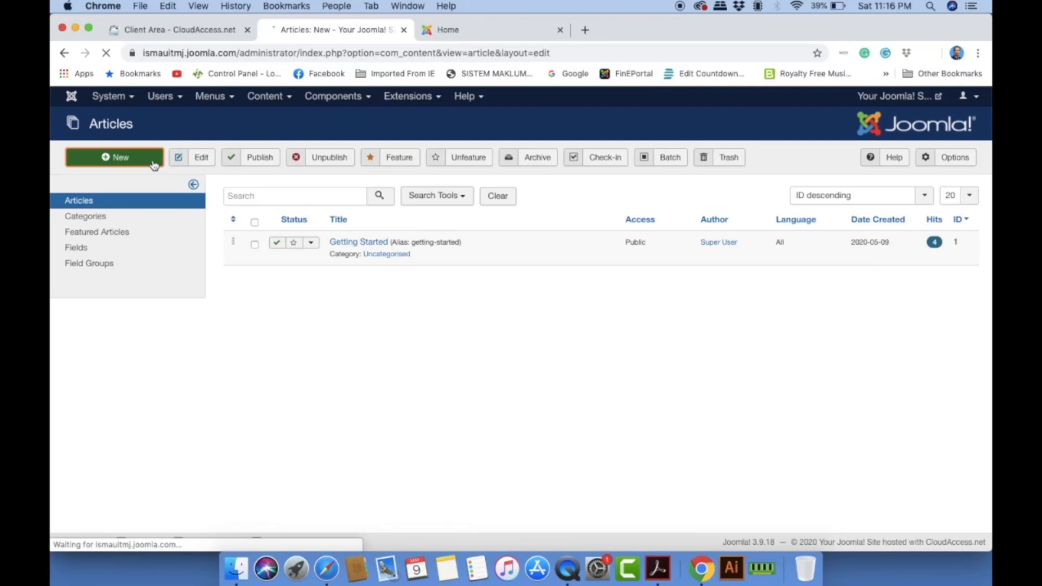
- Title the article 'About Us' and begin its body with 'This company is software devel…'
{"action": "left_click", "coordinate": [160, 201]}
{"action": "type", "text": "Baout Company"}
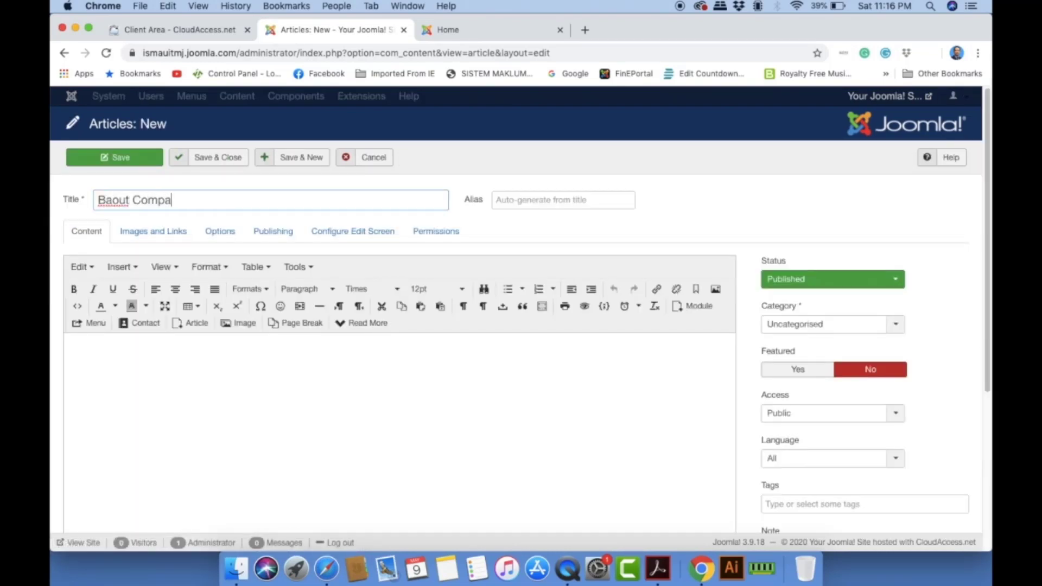
{"action": "left_click_drag", "start_coordinate": [110, 201], "coordinate": [93, 200]}
{"action": "type", "text": "Abou"}
{"action": "key", "text": "BackSpace"}
{"action": "key", "text": "BackSpace"}
{"action": "double_click", "coordinate": [147, 202]}
{"action": "type", "text": "us"}
{"action": "key", "text": "BackSpace"}
{"action": "key", "text": "BackSpace"}
{"action": "type", "text": "Us"}
{"action": "left_click", "coordinate": [221, 372]}
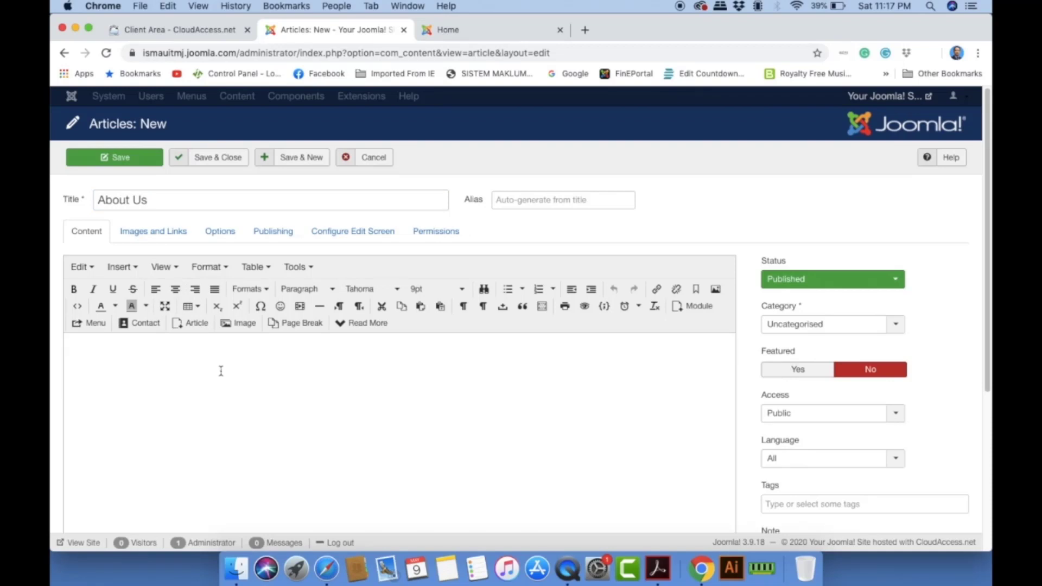
{"action": "type", "text": "This conmpany is softwa"}
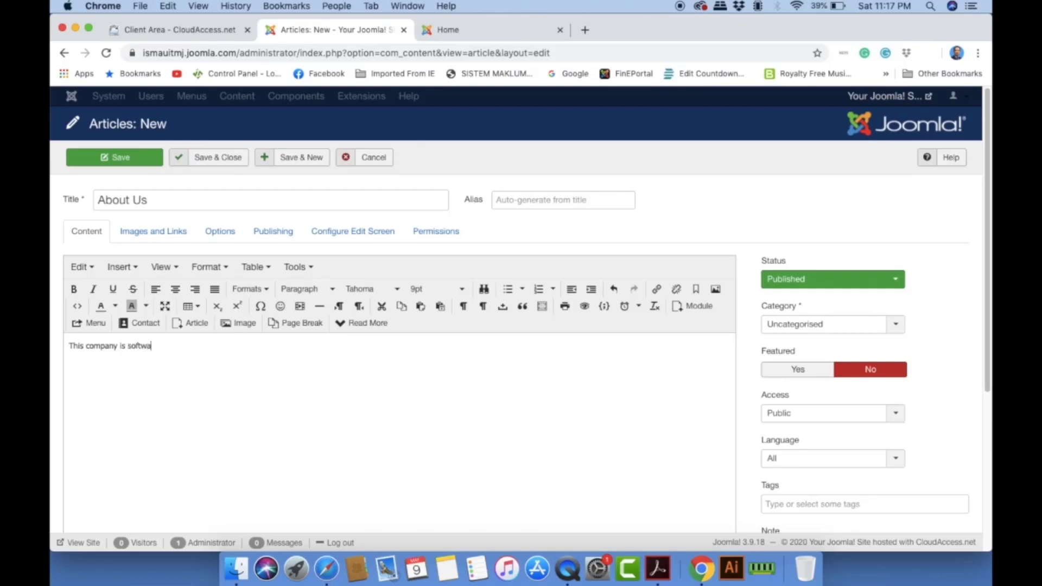
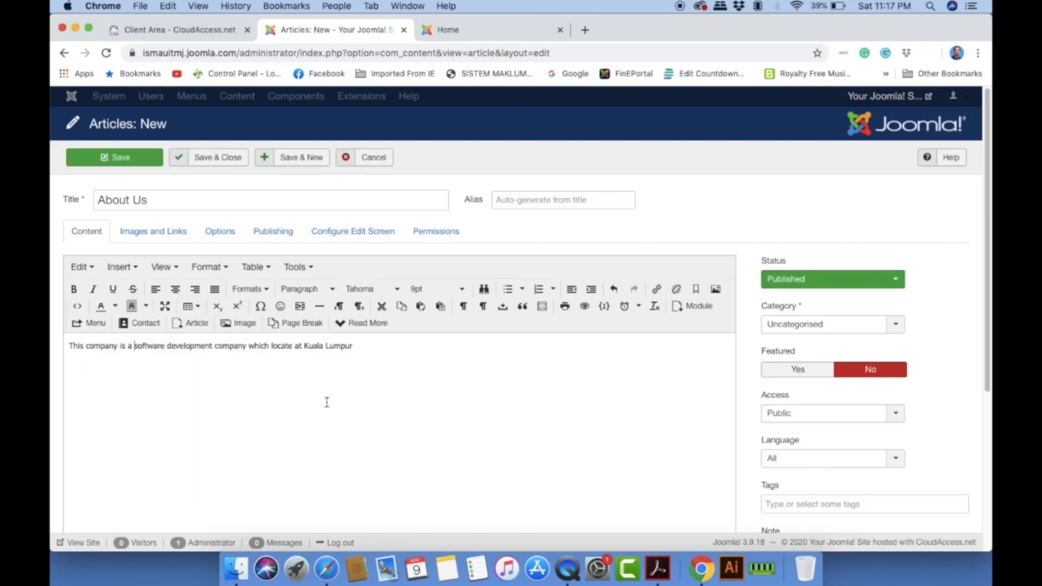
- Correct 'locate' to 'located' and delete 'which' in the opening sentence
{"action": "right_click", "coordinate": [294, 352]}
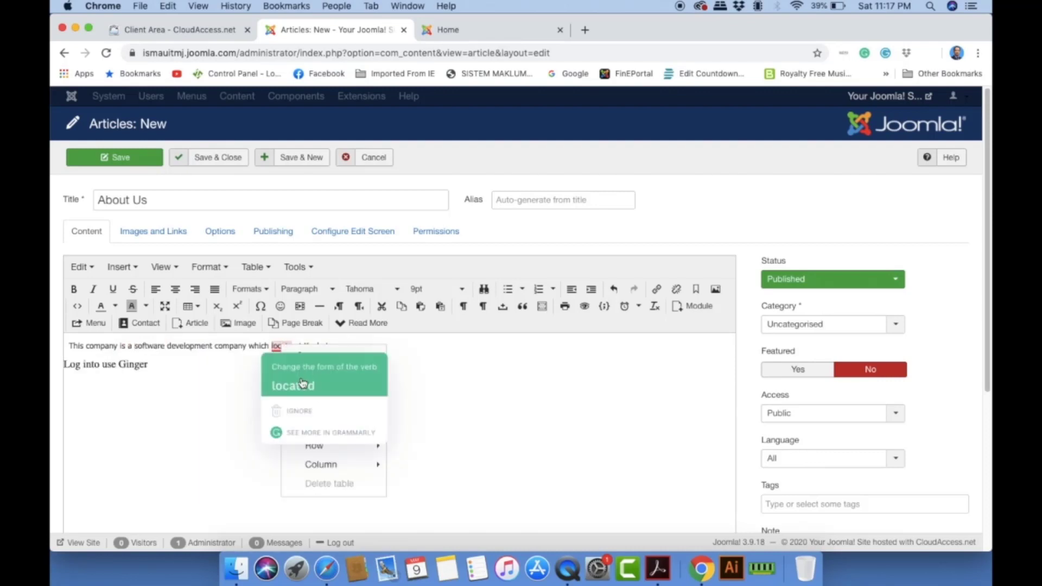
{"action": "left_click", "coordinate": [326, 380]}
{"action": "left_click", "coordinate": [168, 371]}
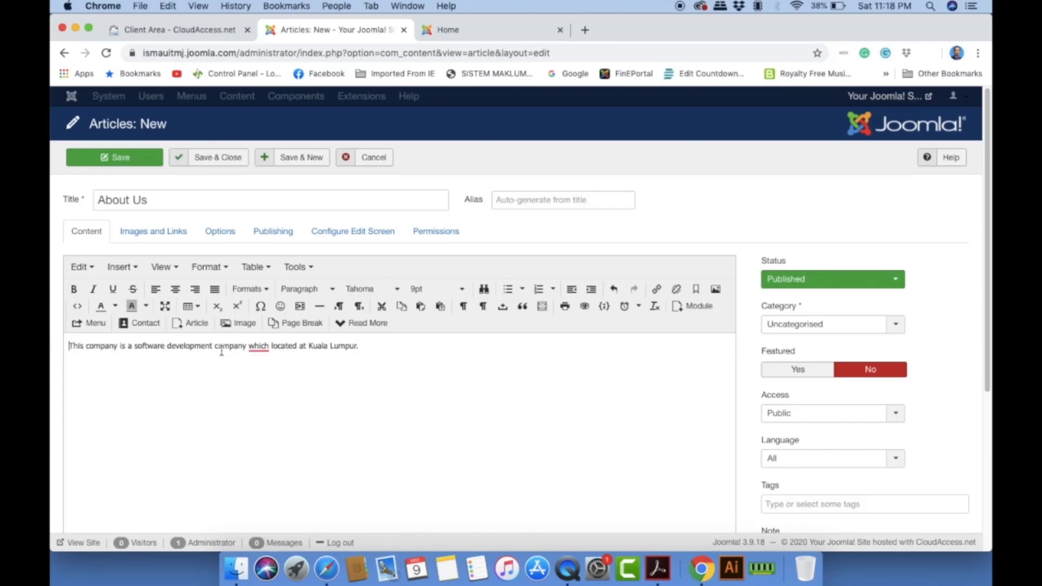
{"action": "mouse_move", "coordinate": [259, 347]}
{"action": "left_click", "coordinate": [265, 386]}
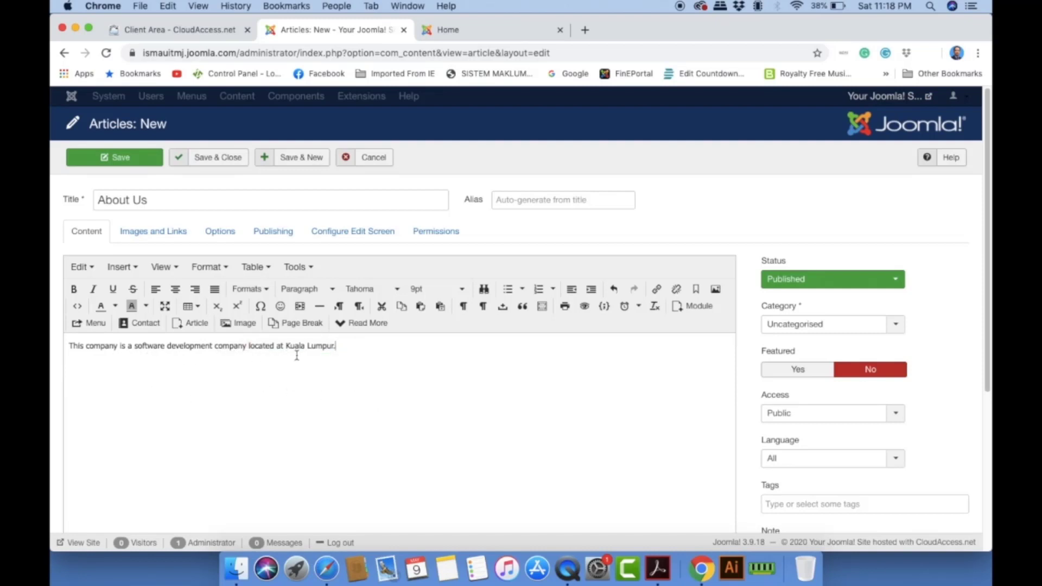
- Set the opening sentence in Helvetica at 12pt
{"action": "left_click", "coordinate": [365, 345]}
{"action": "left_click_drag", "start_coordinate": [365, 346], "coordinate": [48, 345]}
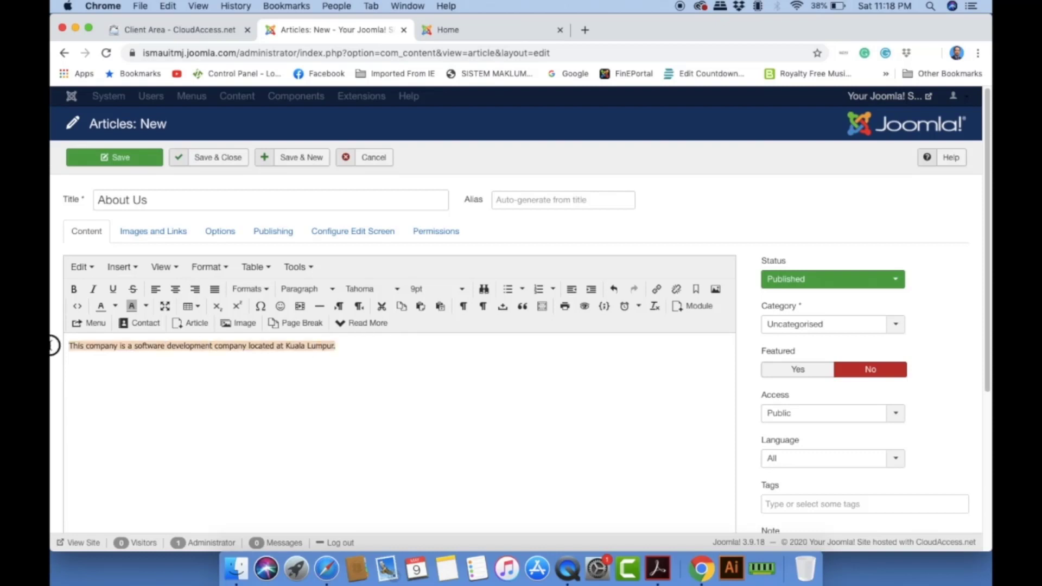
{"action": "left_click", "coordinate": [395, 289]}
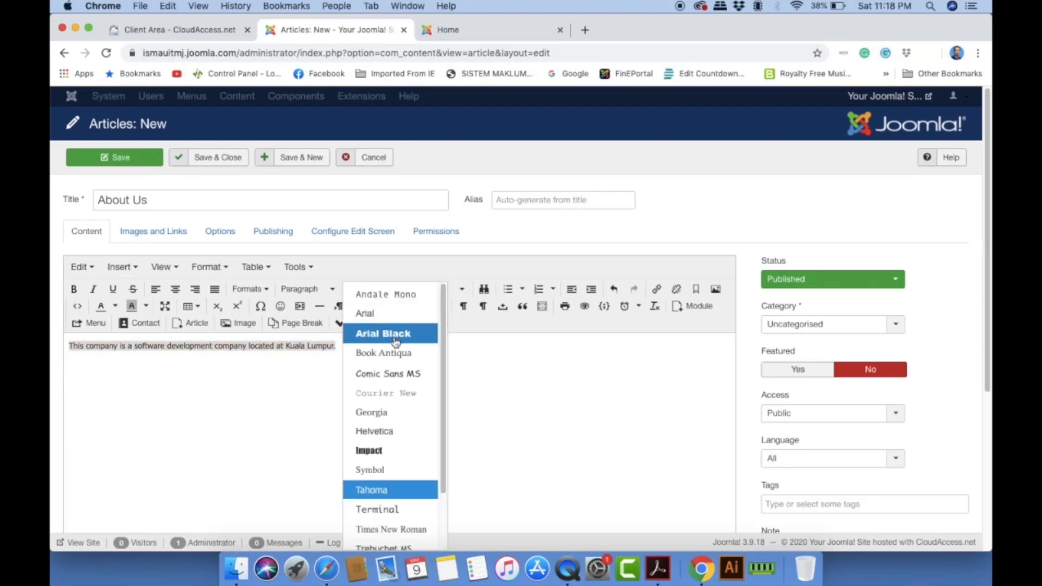
{"action": "left_click", "coordinate": [380, 431]}
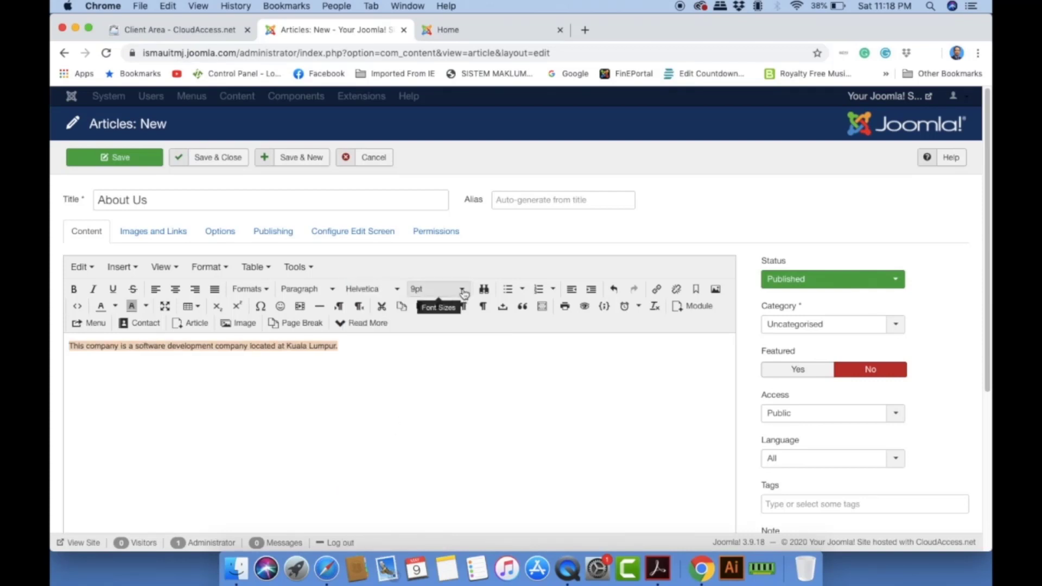
{"action": "left_click", "coordinate": [465, 293]}
{"action": "left_click", "coordinate": [437, 352]}
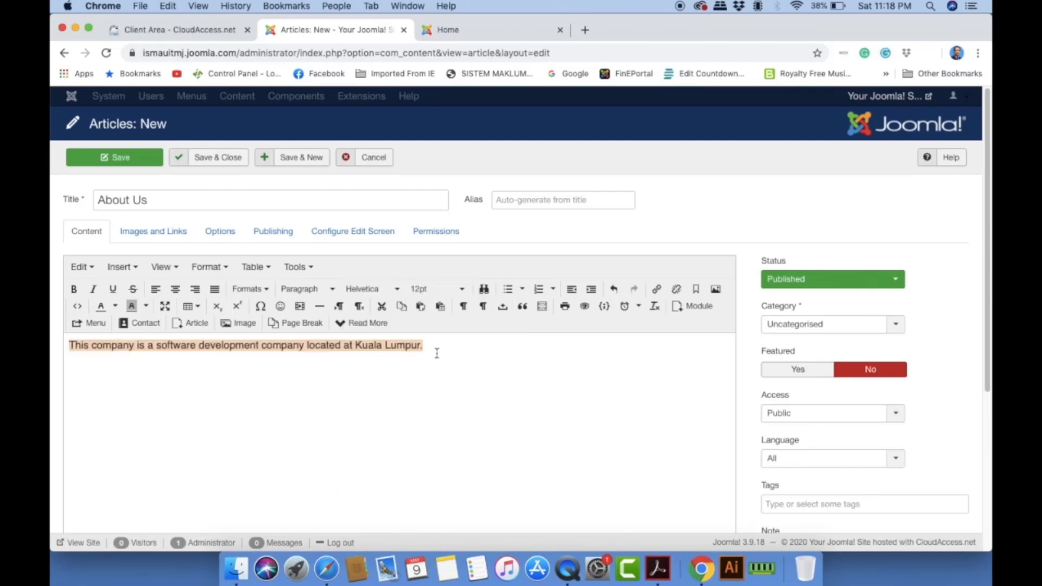
{"action": "left_click", "coordinate": [437, 353]}
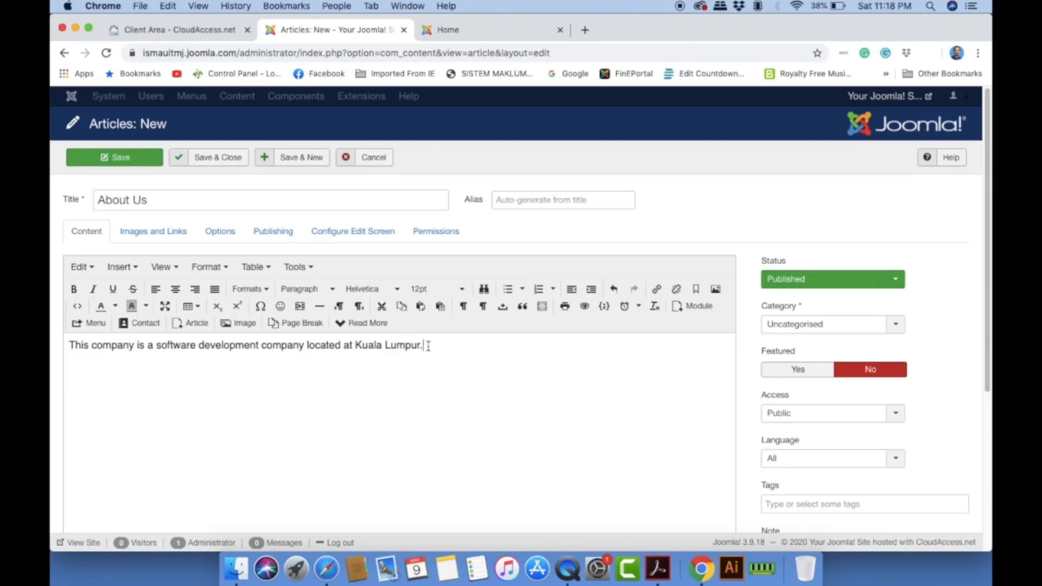
{"action": "left_click_drag", "start_coordinate": [429, 346], "coordinate": [93, 344]}
- Add the sentence 'The name of the company is AMSI Solution.' and fix the spelling of 'Solution'
{"action": "left_click", "coordinate": [292, 361]}
{"action": "type", "text": "The name of the company "}
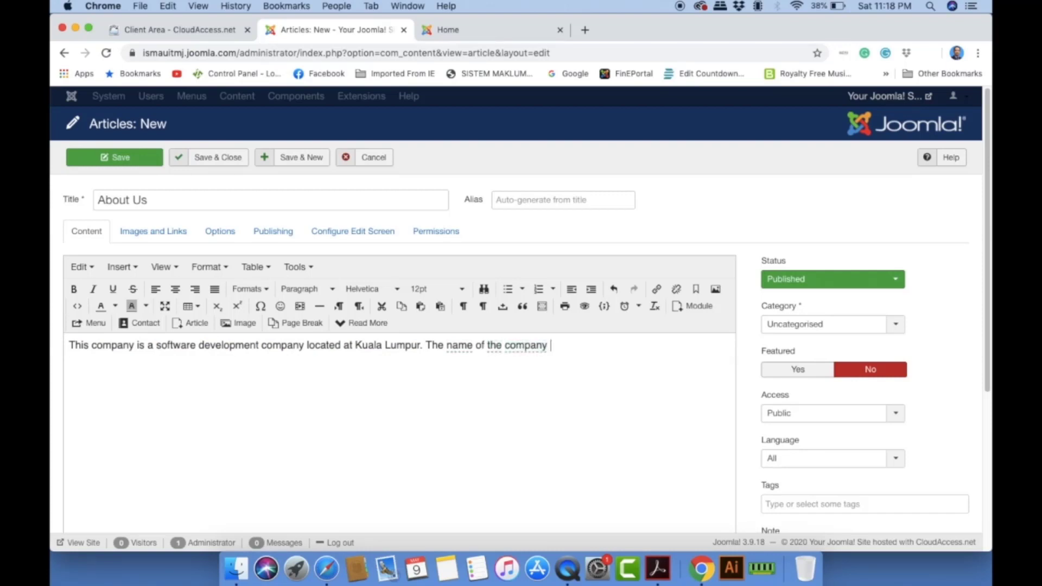
{"action": "type", "text": "u"}
{"action": "type", "text": "s AMSI Sollution."}
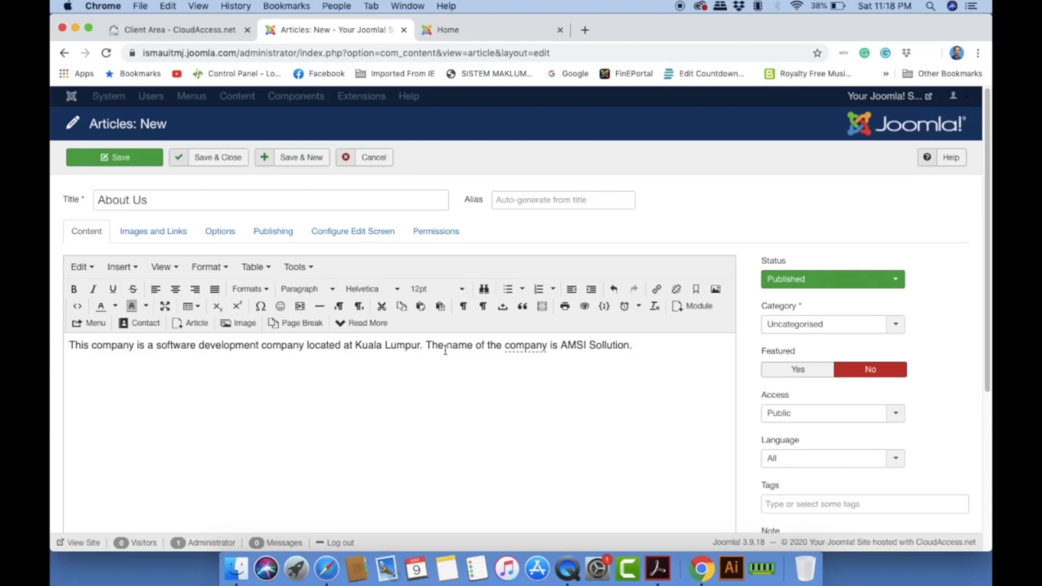
{"action": "mouse_move", "coordinate": [612, 345]}
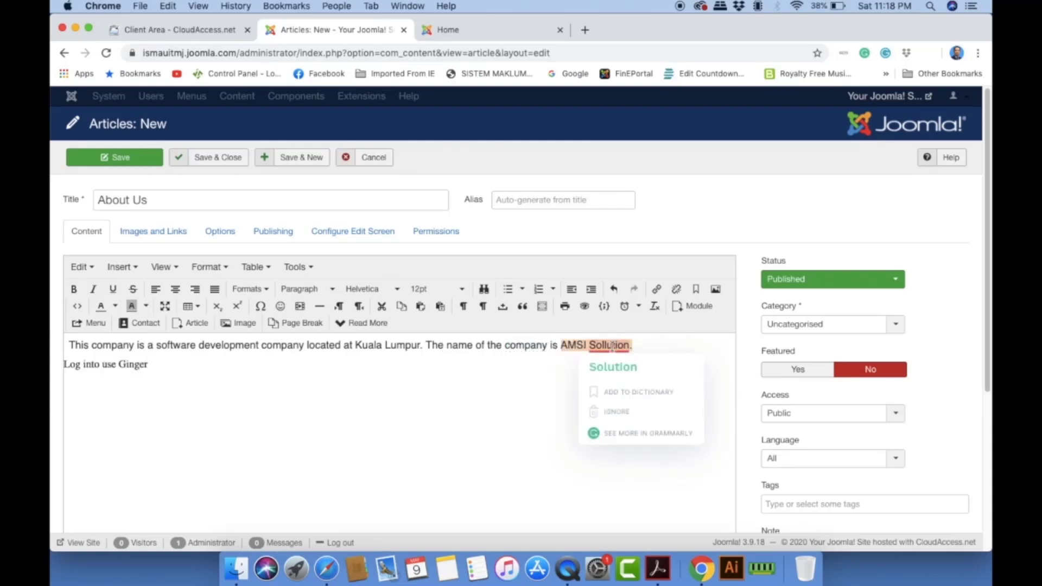
{"action": "left_click", "coordinate": [613, 367]}
- Make 'AMSI Solution.' bold and green
{"action": "left_click", "coordinate": [570, 344]}
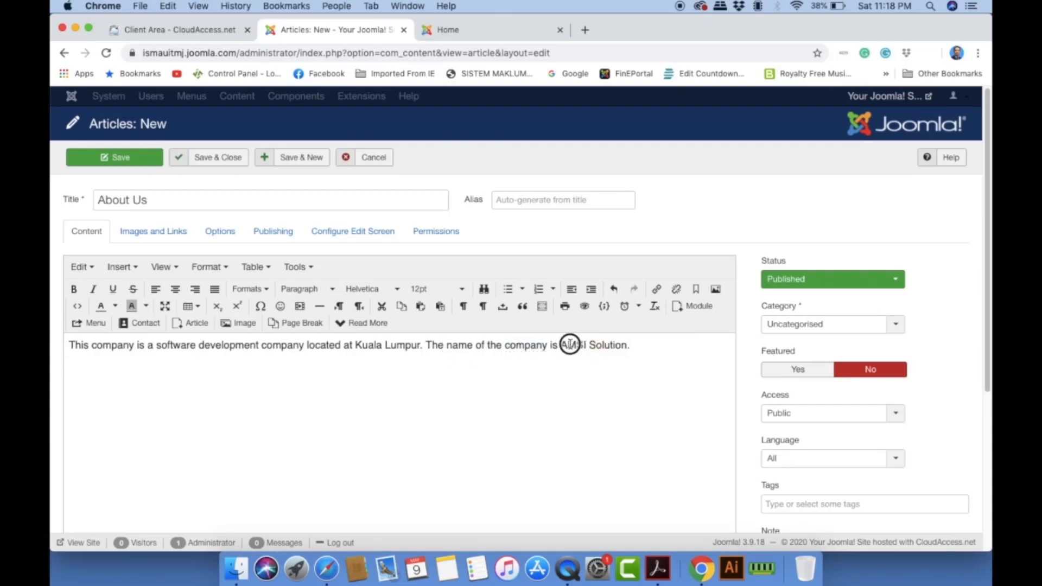
{"action": "left_click_drag", "start_coordinate": [570, 344], "coordinate": [629, 346]}
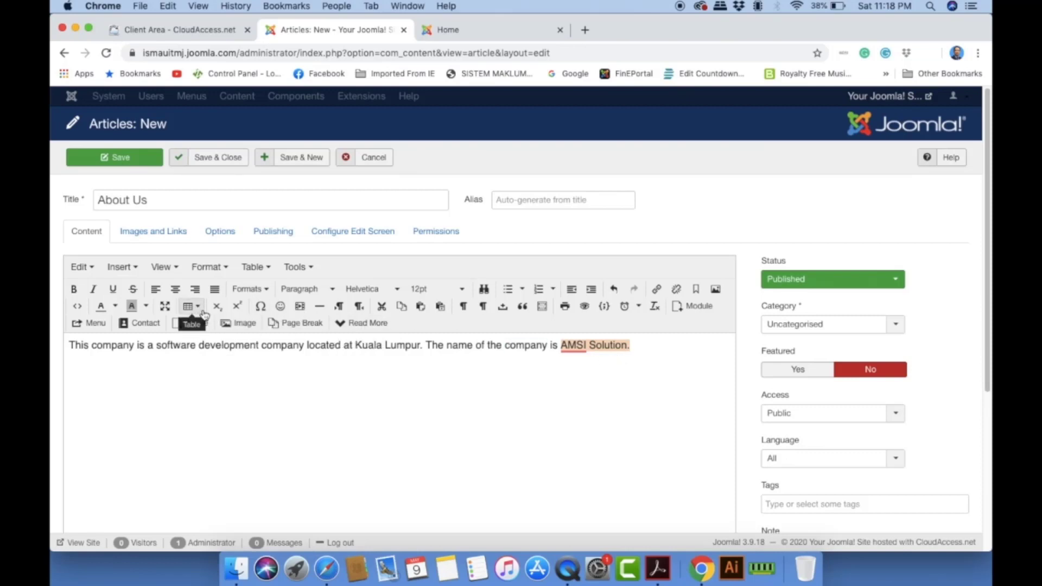
{"action": "left_click", "coordinate": [74, 289]}
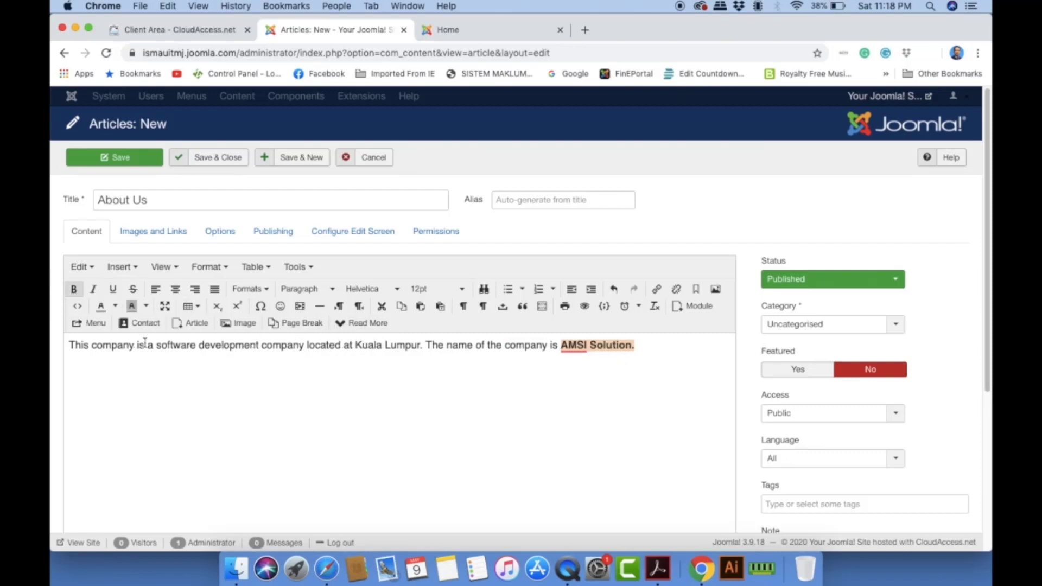
{"action": "left_click", "coordinate": [114, 307]}
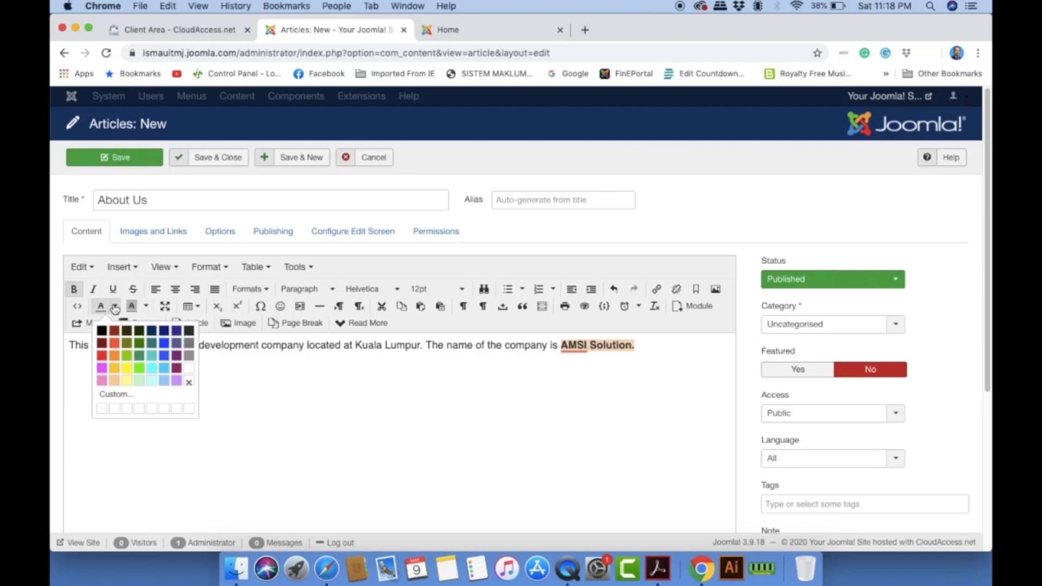
{"action": "left_click", "coordinate": [141, 355]}
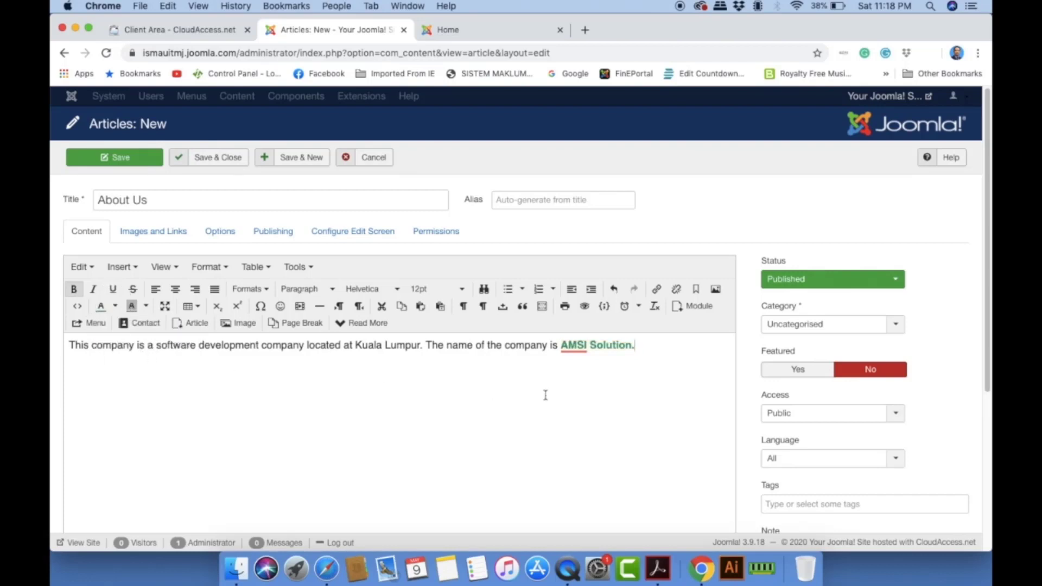
{"action": "left_click_drag", "start_coordinate": [562, 346], "coordinate": [634, 346]}
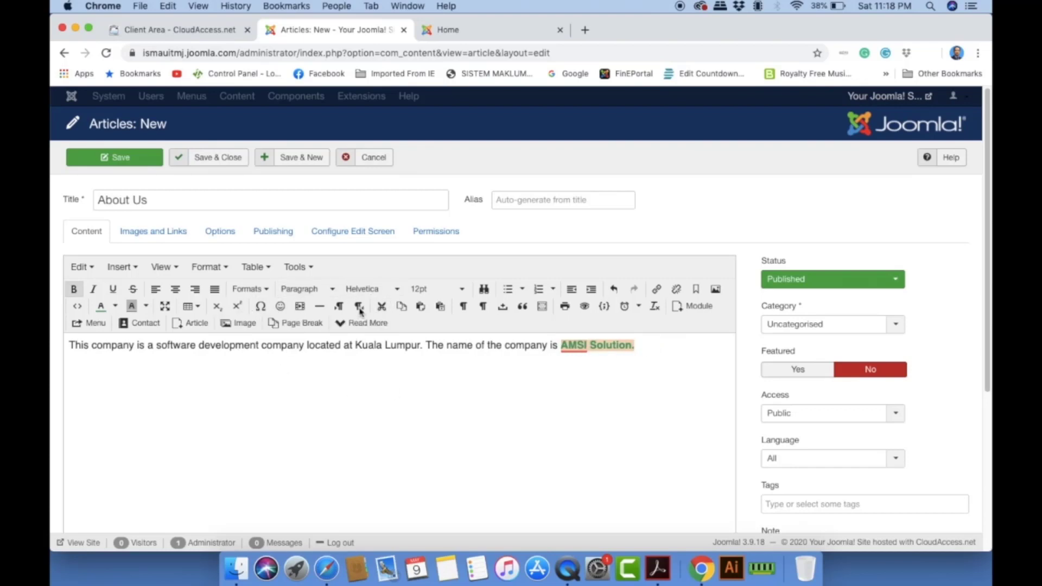
{"action": "left_click", "coordinate": [333, 292]}
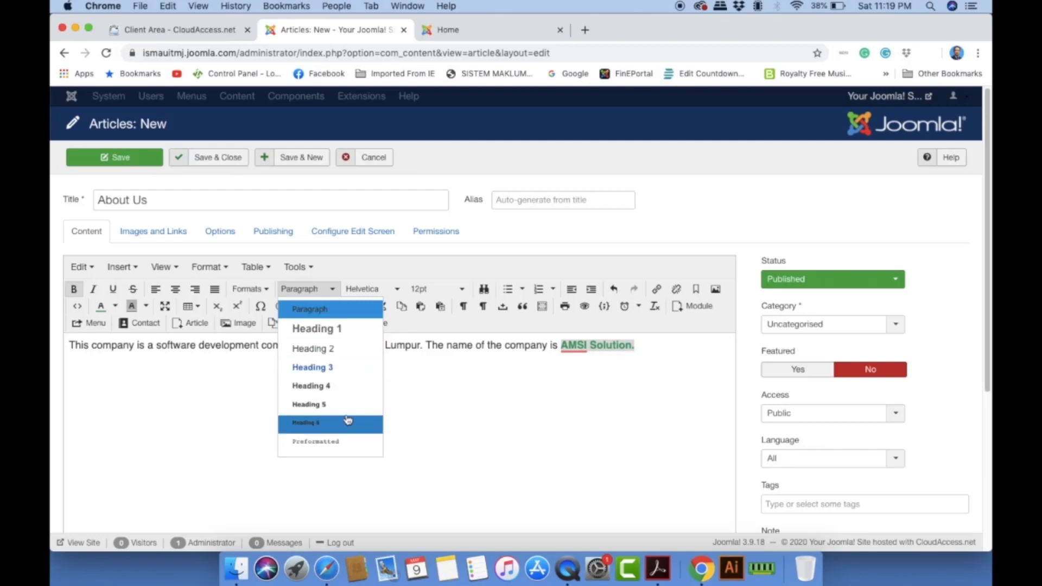
{"action": "left_click", "coordinate": [175, 364]}
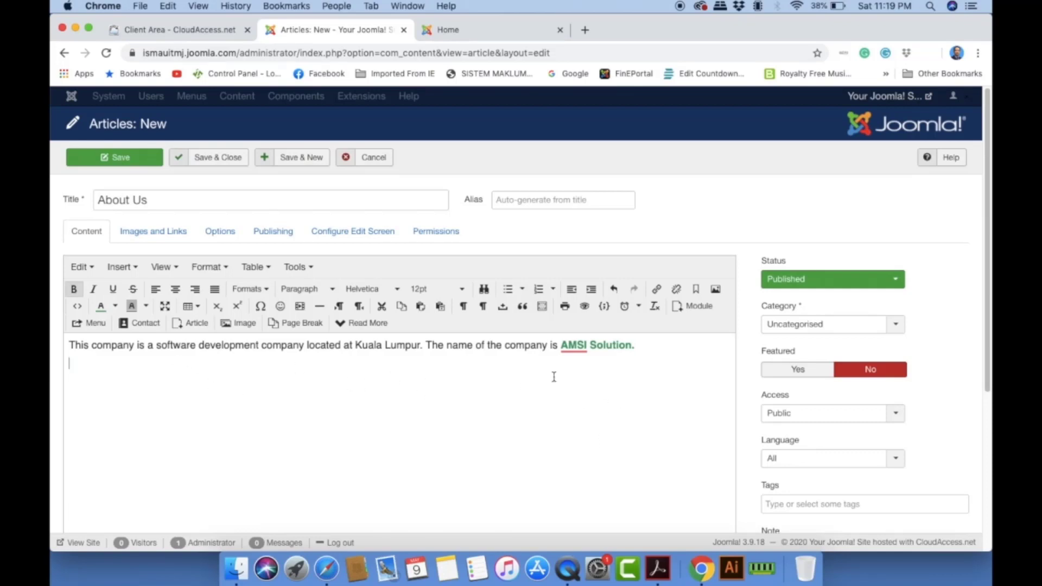
{"action": "scroll", "coordinate": [536, 405], "scroll_direction": "down", "scroll_amount": 5}
{"action": "scroll", "coordinate": [530, 408], "scroll_direction": "up", "scroll_amount": 5}
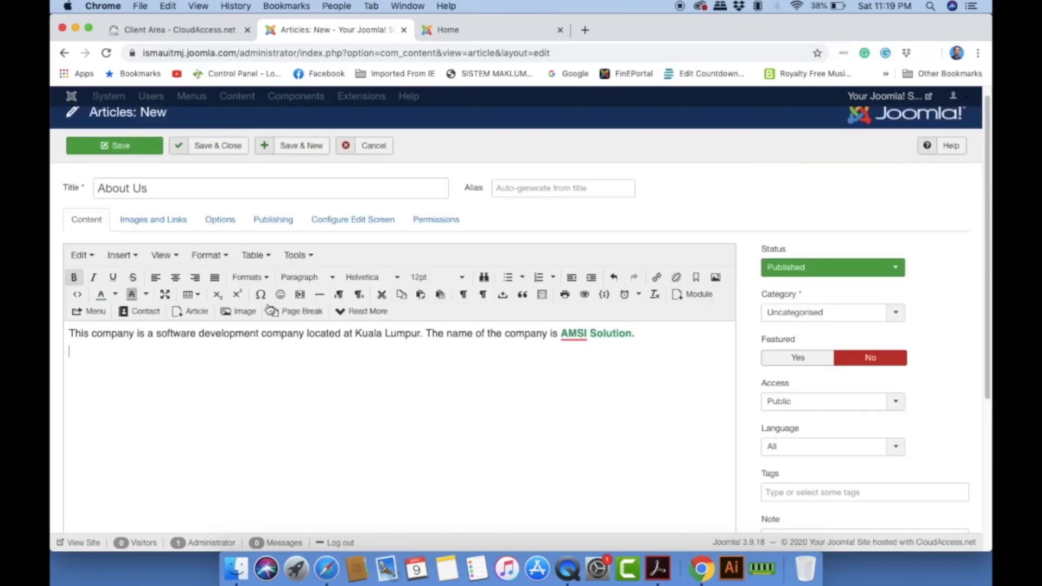
{"action": "scroll", "coordinate": [501, 380], "scroll_direction": "down", "scroll_amount": 1}
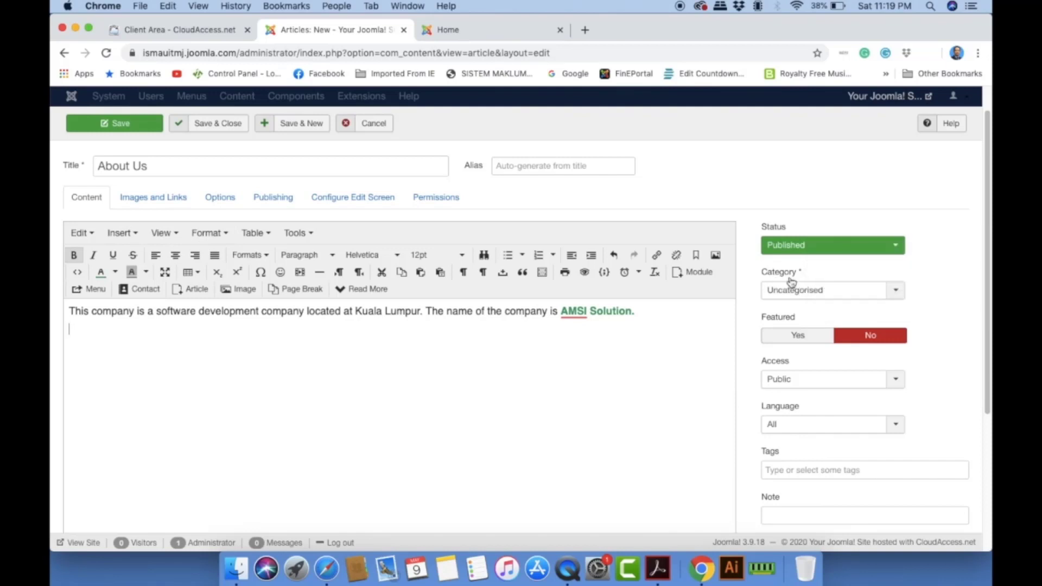
- Assign the About Us article to the About category and save it
{"action": "left_click_drag", "start_coordinate": [148, 166], "coordinate": [98, 166]}
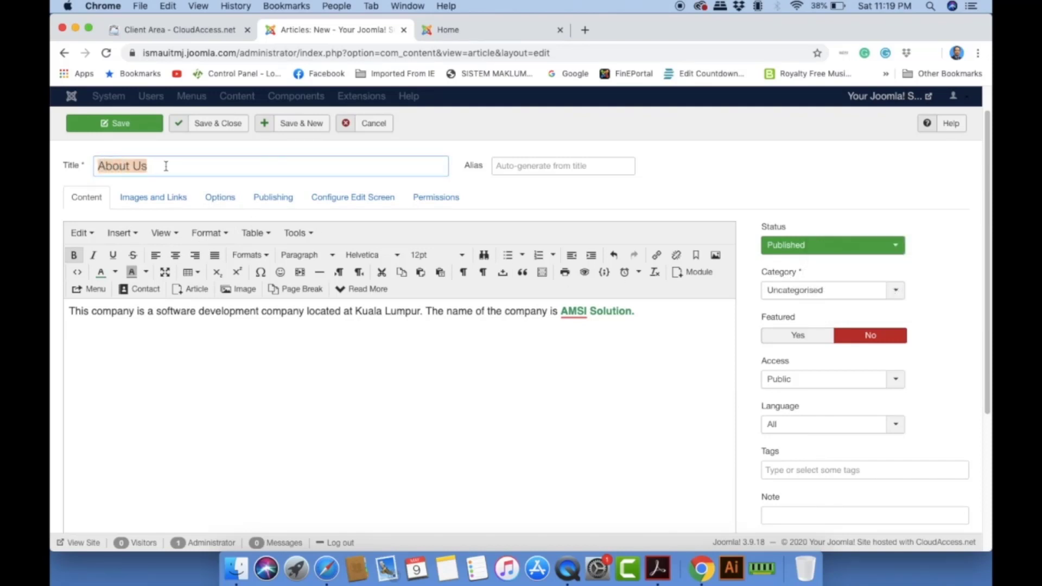
{"action": "left_click", "coordinate": [896, 292]}
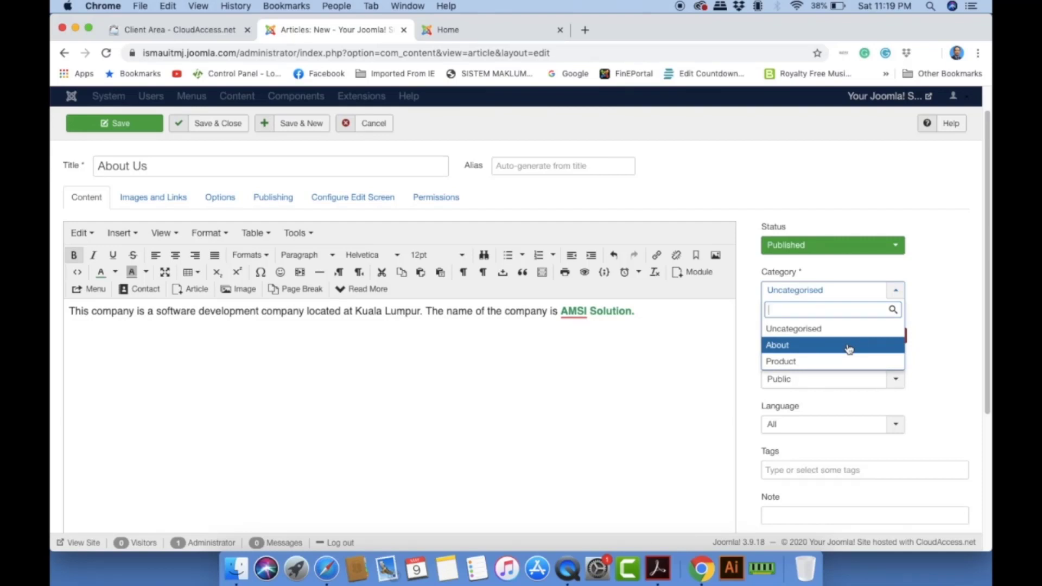
{"action": "left_click", "coordinate": [850, 348]}
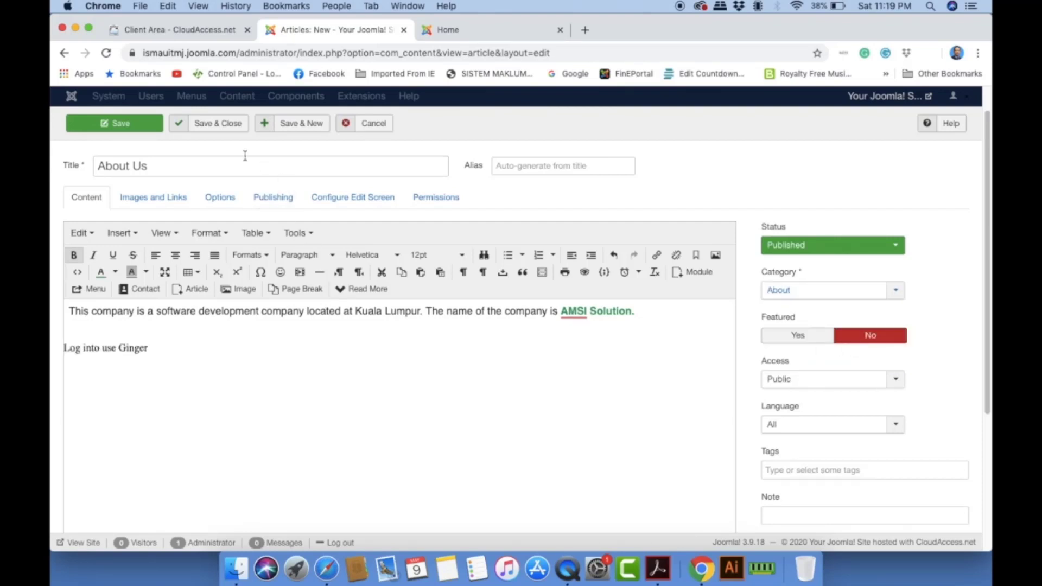
{"action": "left_click", "coordinate": [148, 132]}
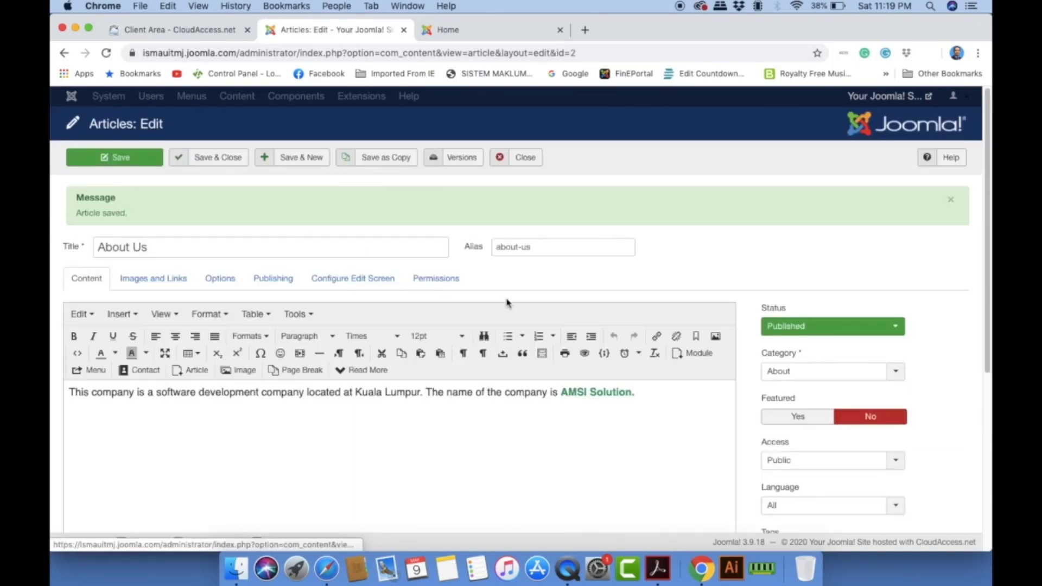
- Close the editor and view About Us from Latest Articles on the refreshed site
{"action": "left_click", "coordinate": [513, 163]}
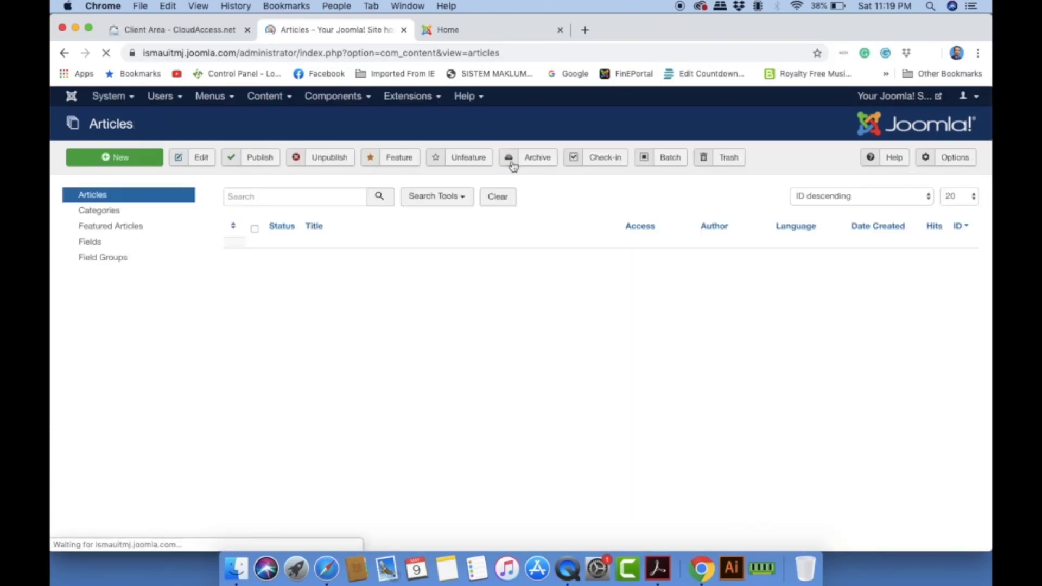
{"action": "left_click", "coordinate": [464, 31]}
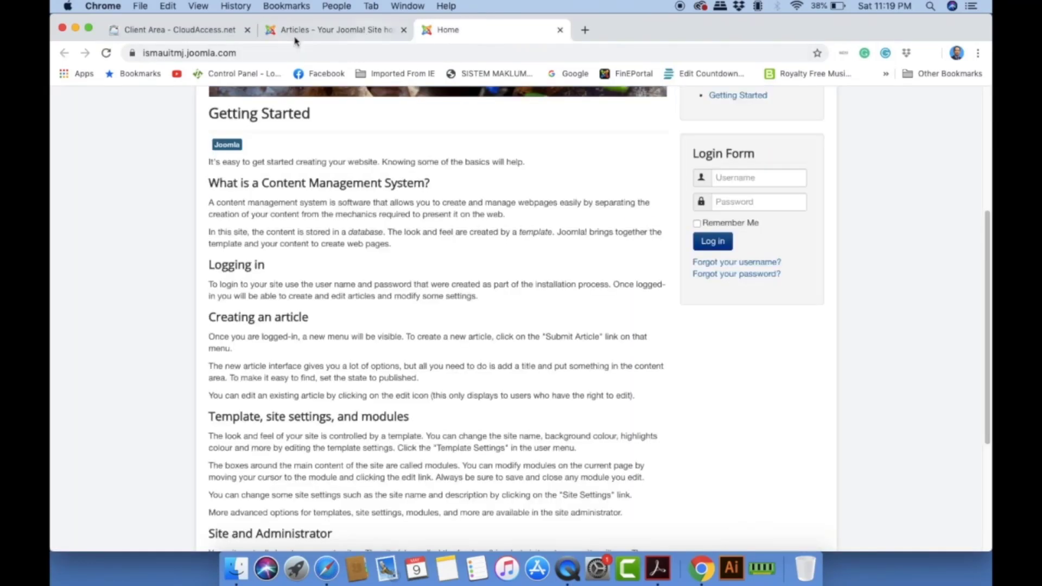
{"action": "left_click", "coordinate": [106, 53]}
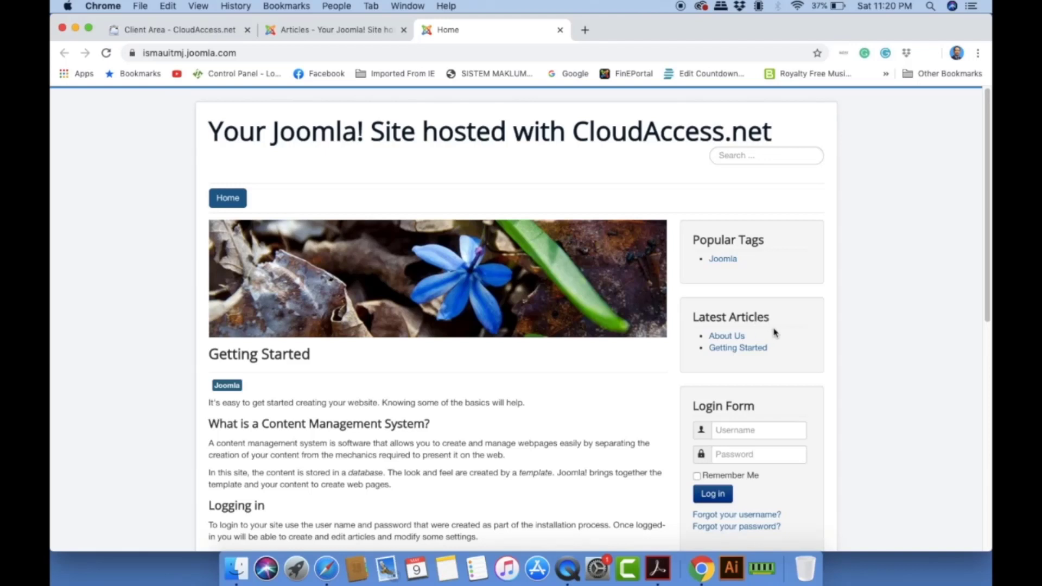
{"action": "left_click", "coordinate": [738, 338]}
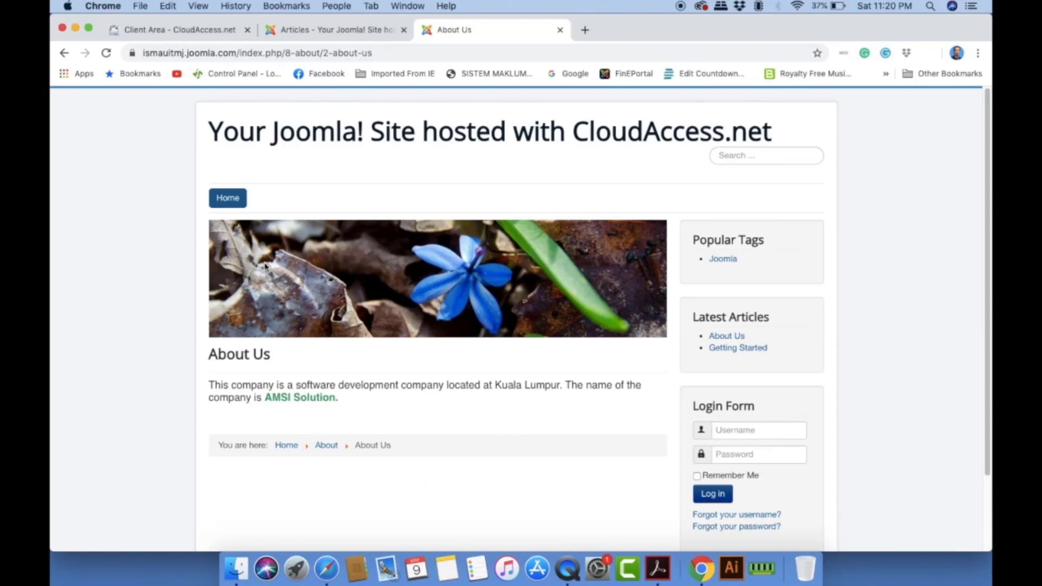
{"action": "left_click", "coordinate": [338, 34]}
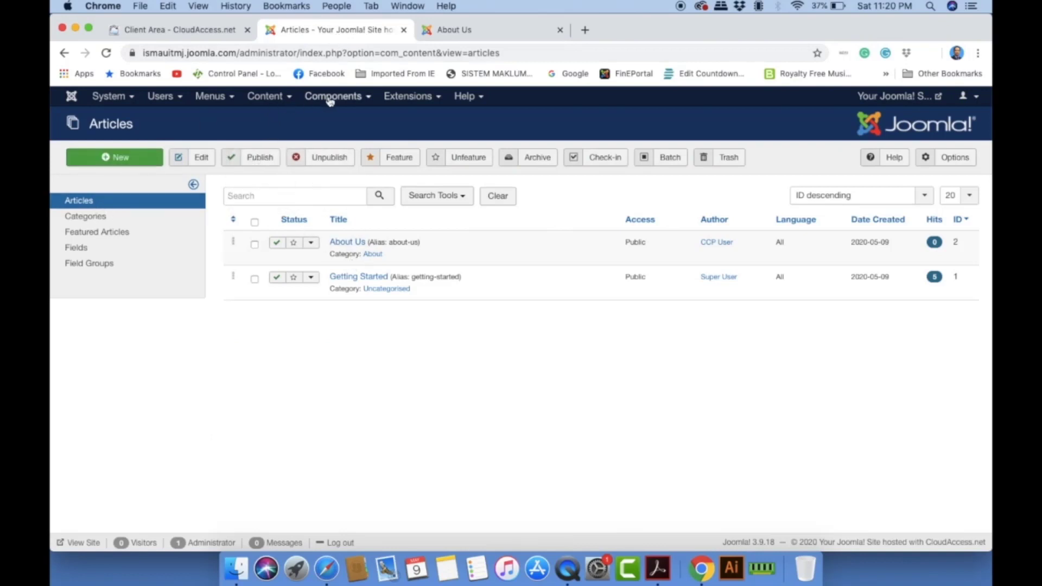
- Go to Users > Manage from the admin top menu
{"action": "left_click", "coordinate": [159, 98]}
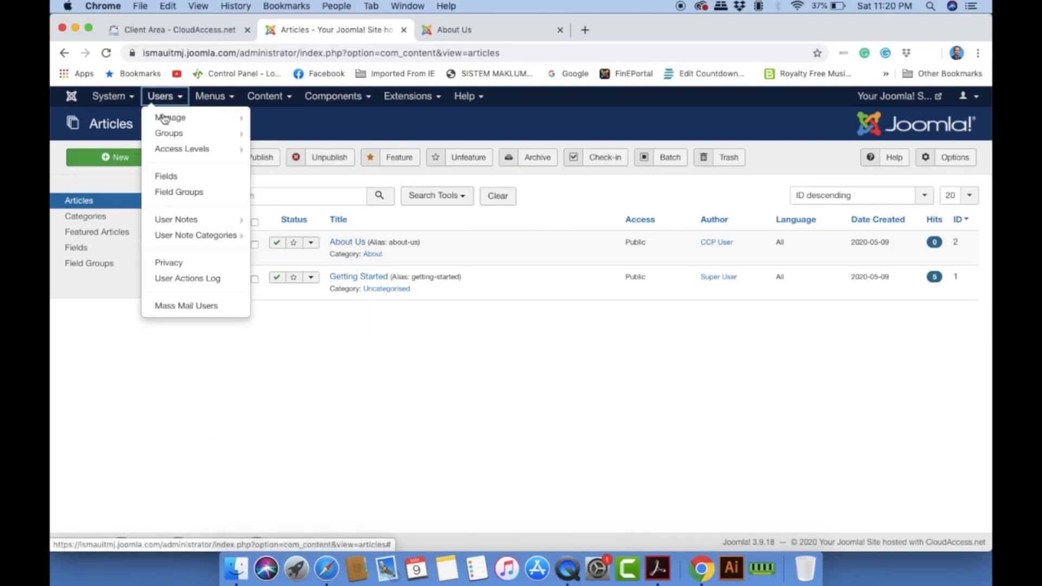
{"action": "left_click", "coordinate": [172, 118]}
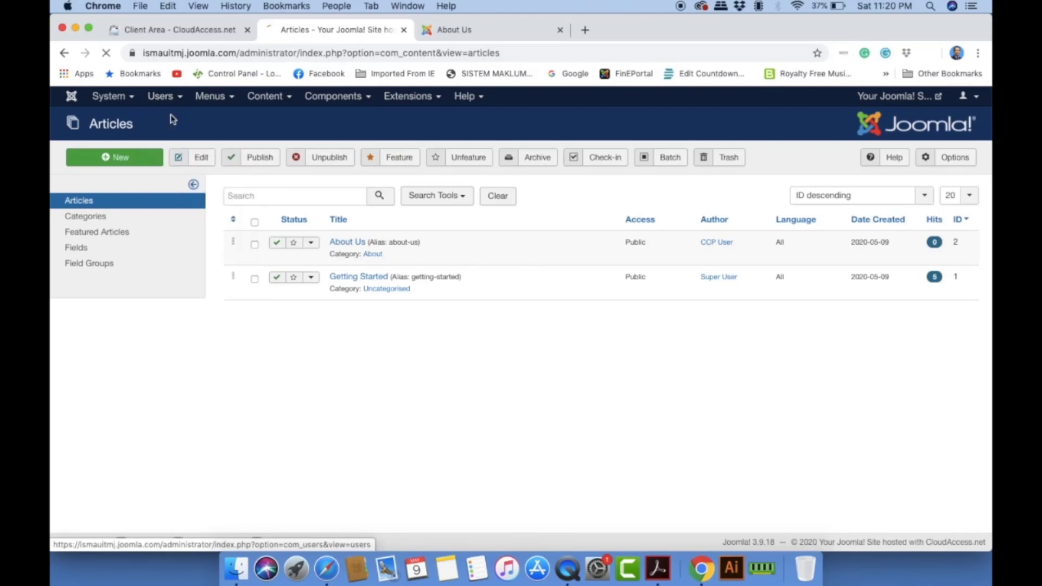